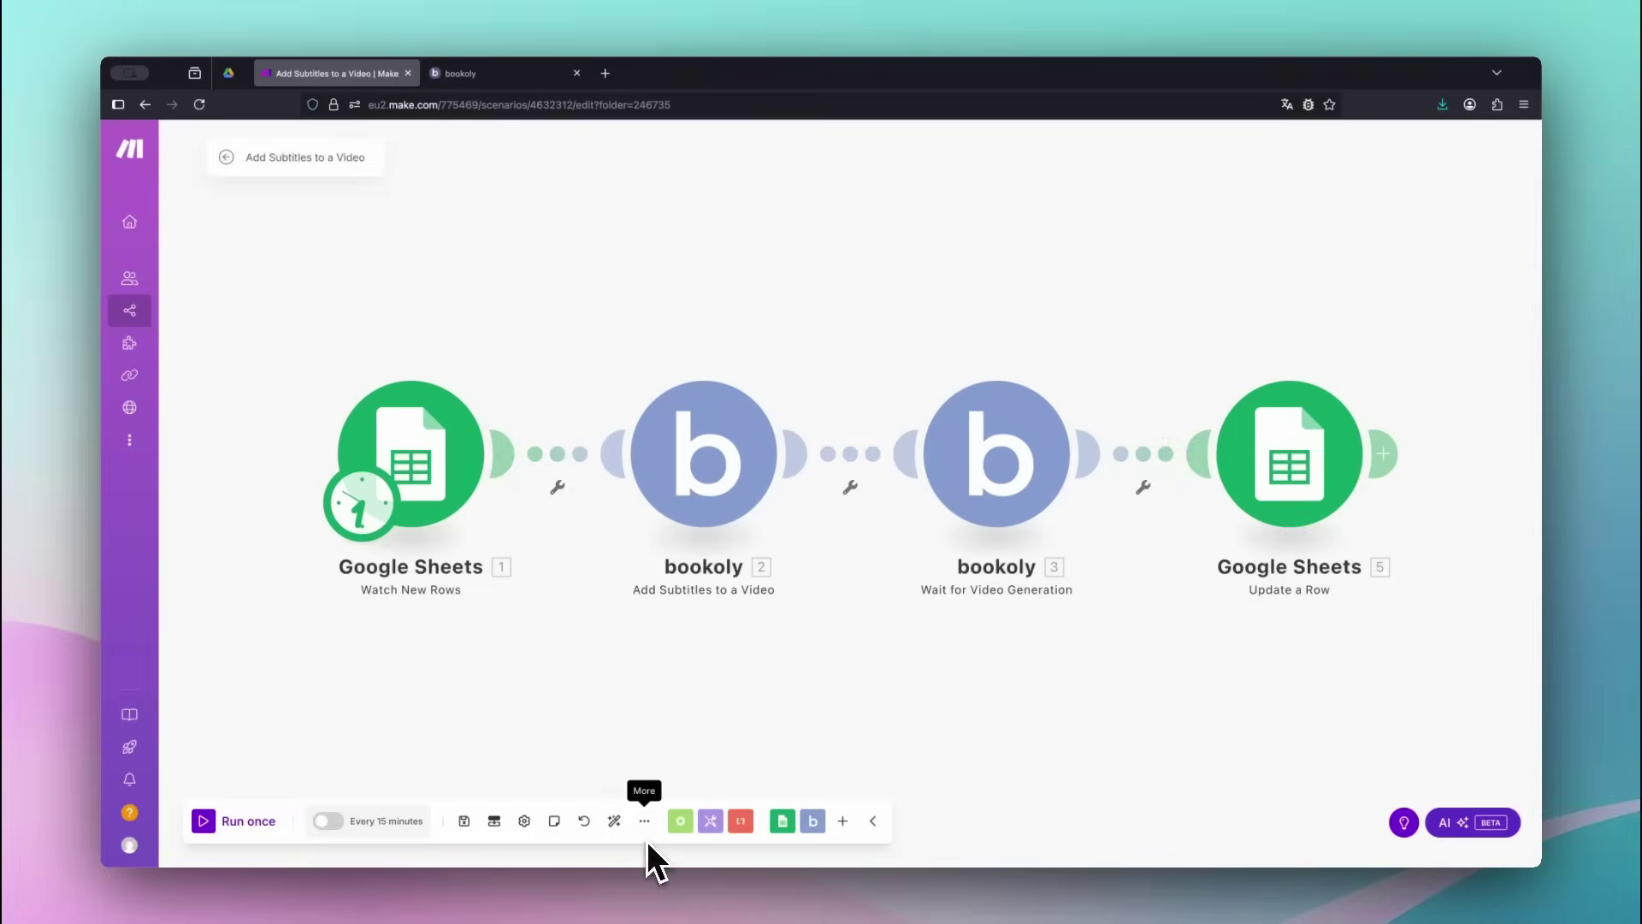
- Play the animated Explain flow walkthrough from the scenario's More options
{"action": "left_click", "coordinate": [645, 822]}
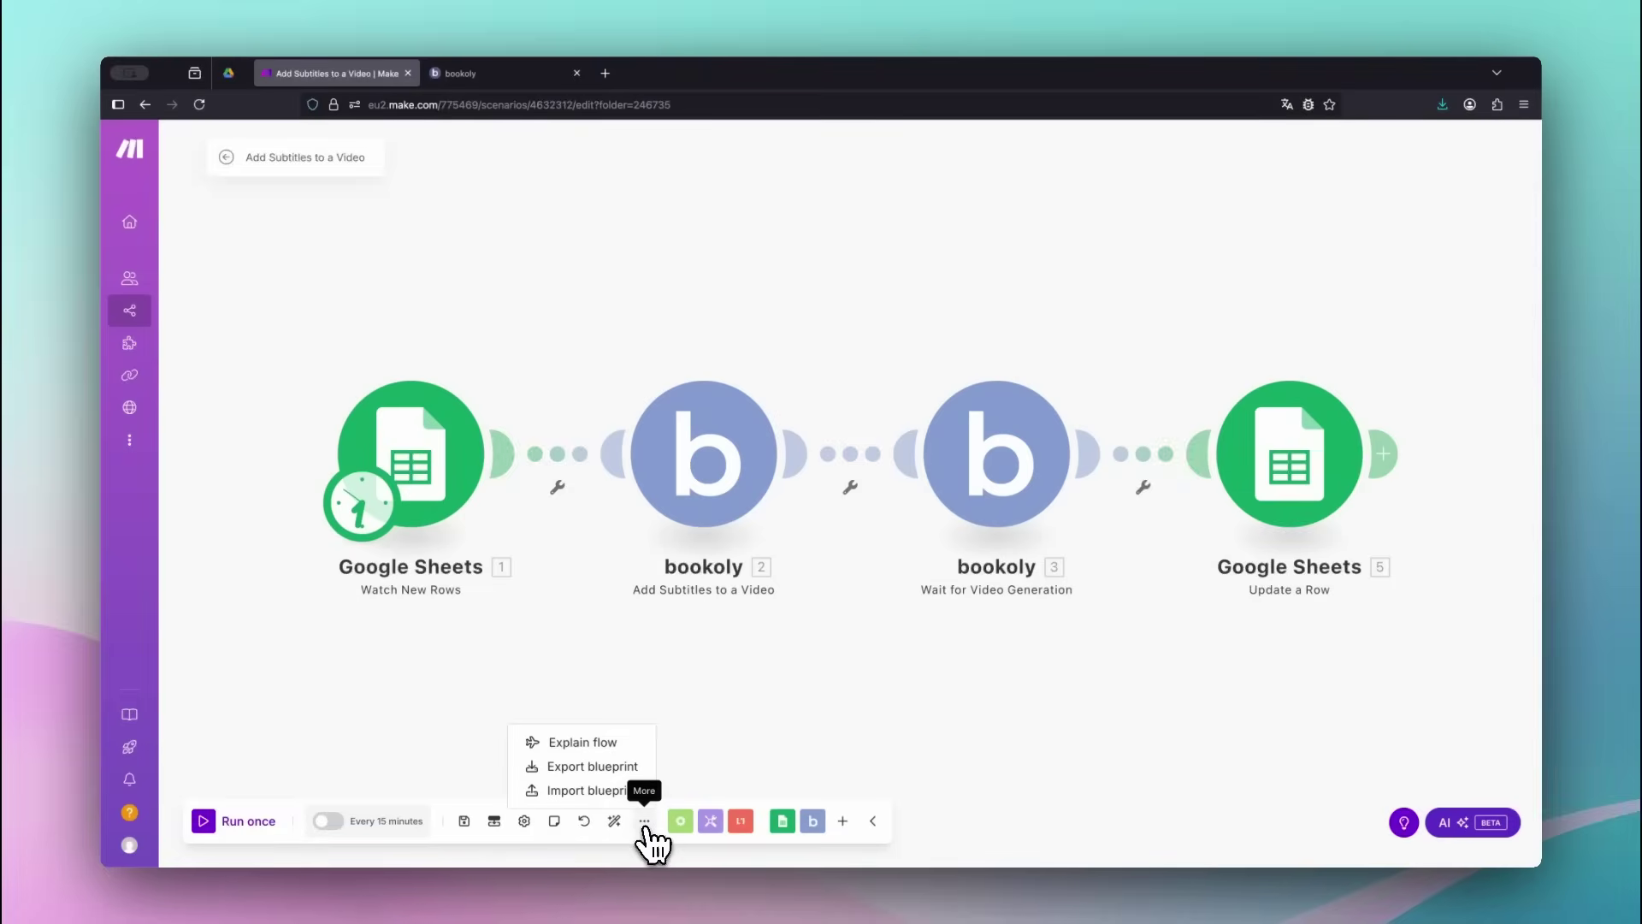
{"action": "left_click", "coordinate": [617, 745]}
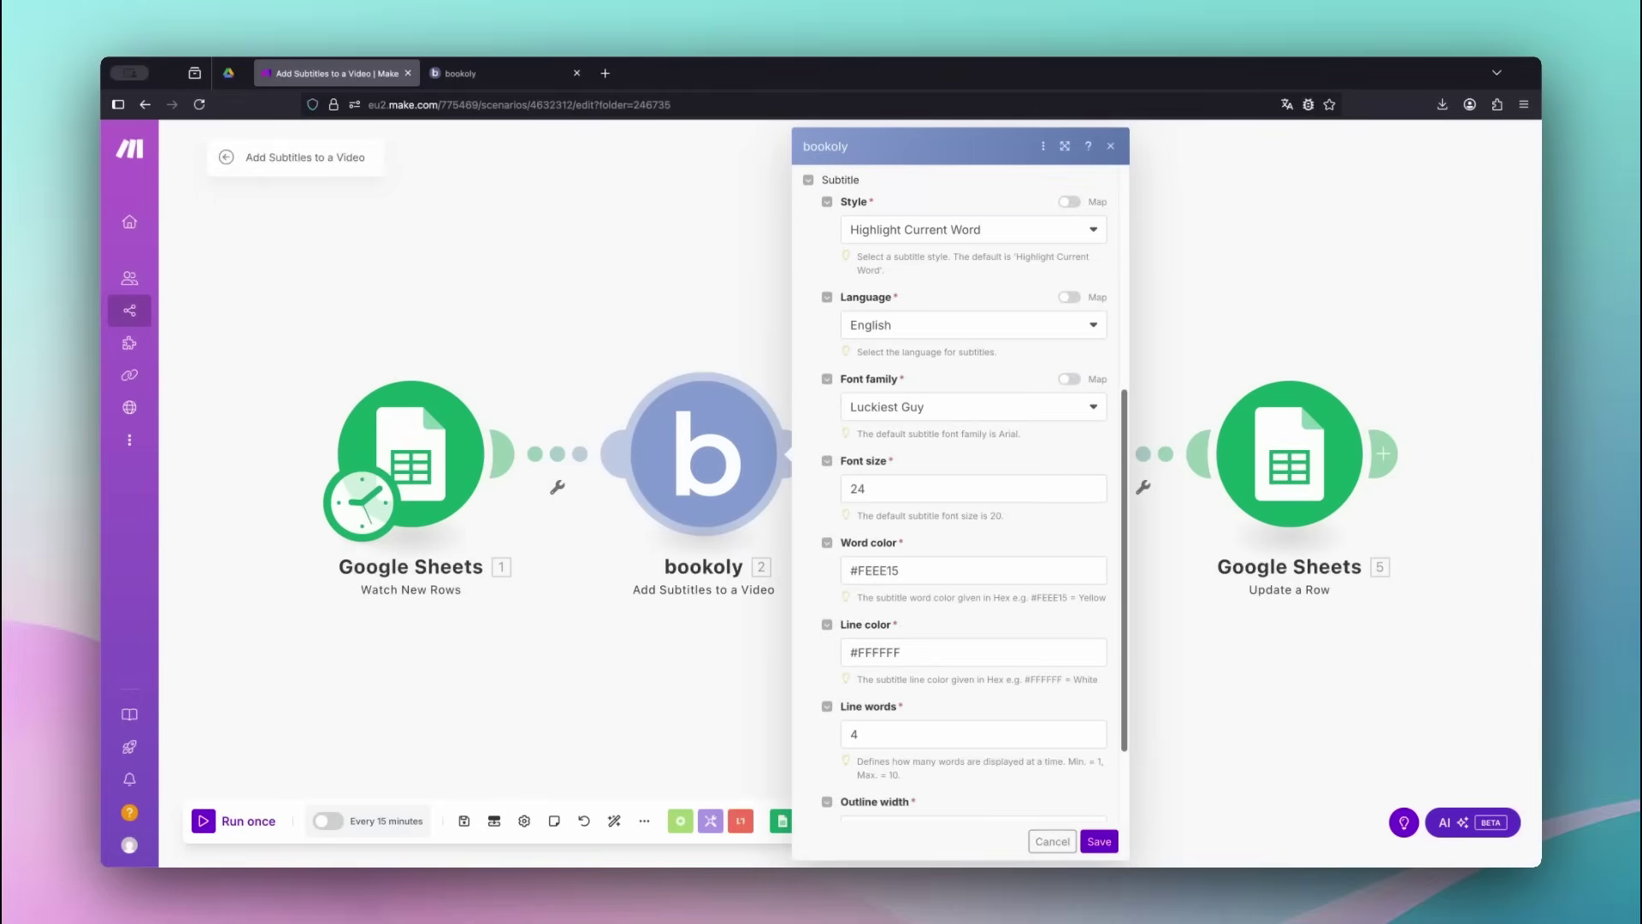
{"action": "scroll", "coordinate": [960, 487], "scroll_direction": "down", "scroll_amount": 1}
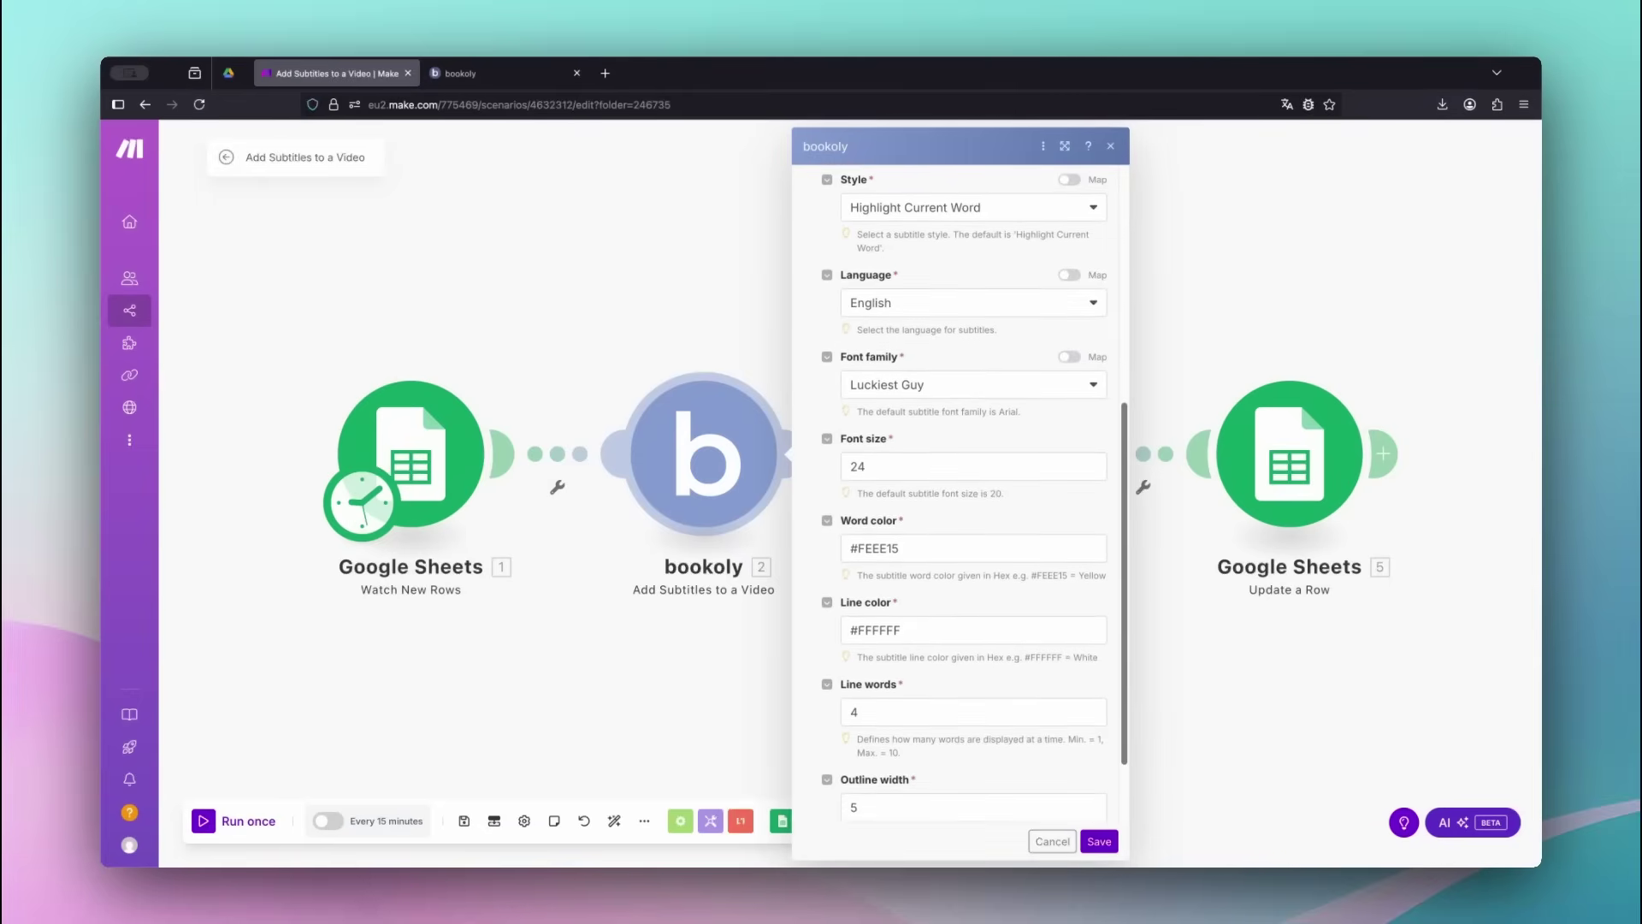
{"action": "scroll", "coordinate": [961, 487], "scroll_direction": "down", "scroll_amount": 2}
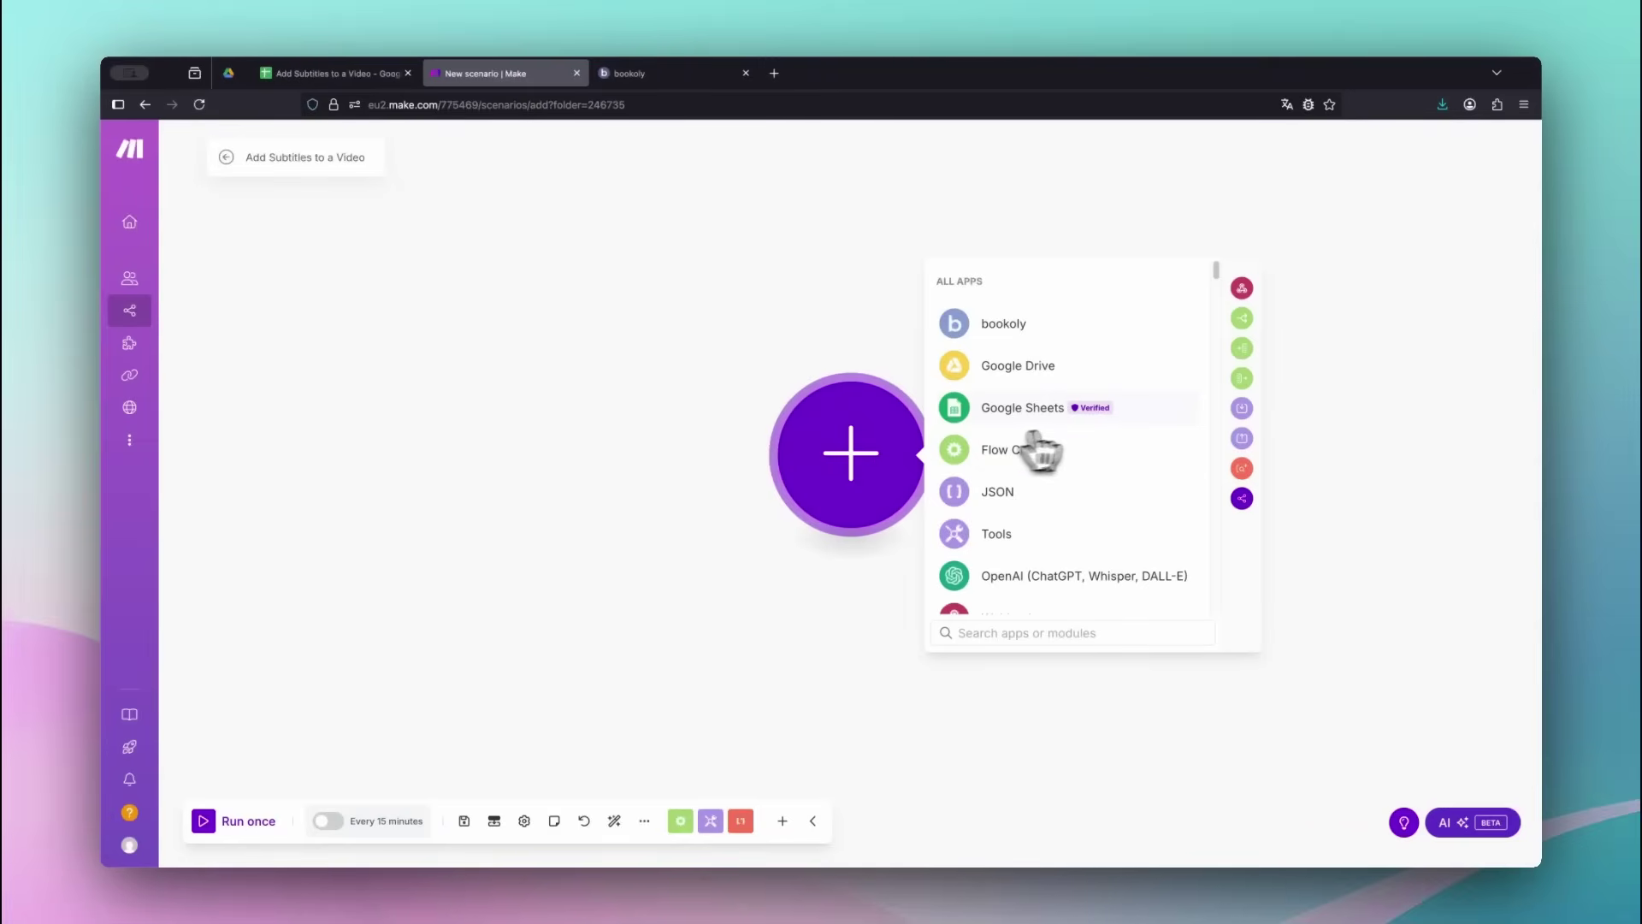
- Create and save a Google Sheets Watch New Rows trigger that processes all existing rows
{"action": "left_click", "coordinate": [1156, 435]}
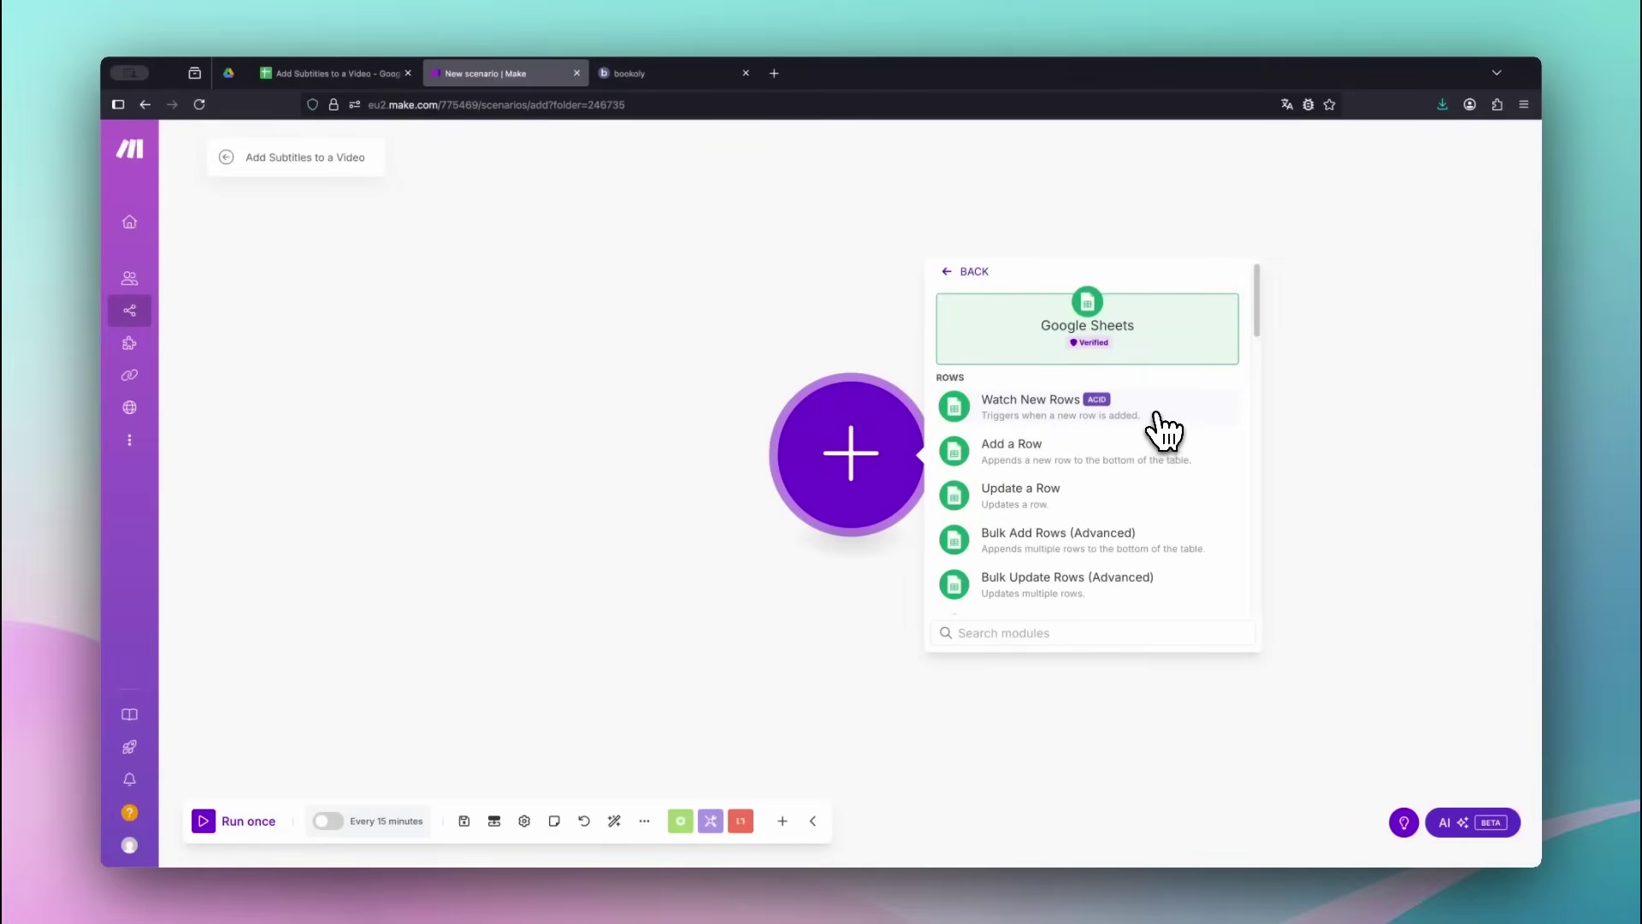
{"action": "left_click", "coordinate": [1176, 408]}
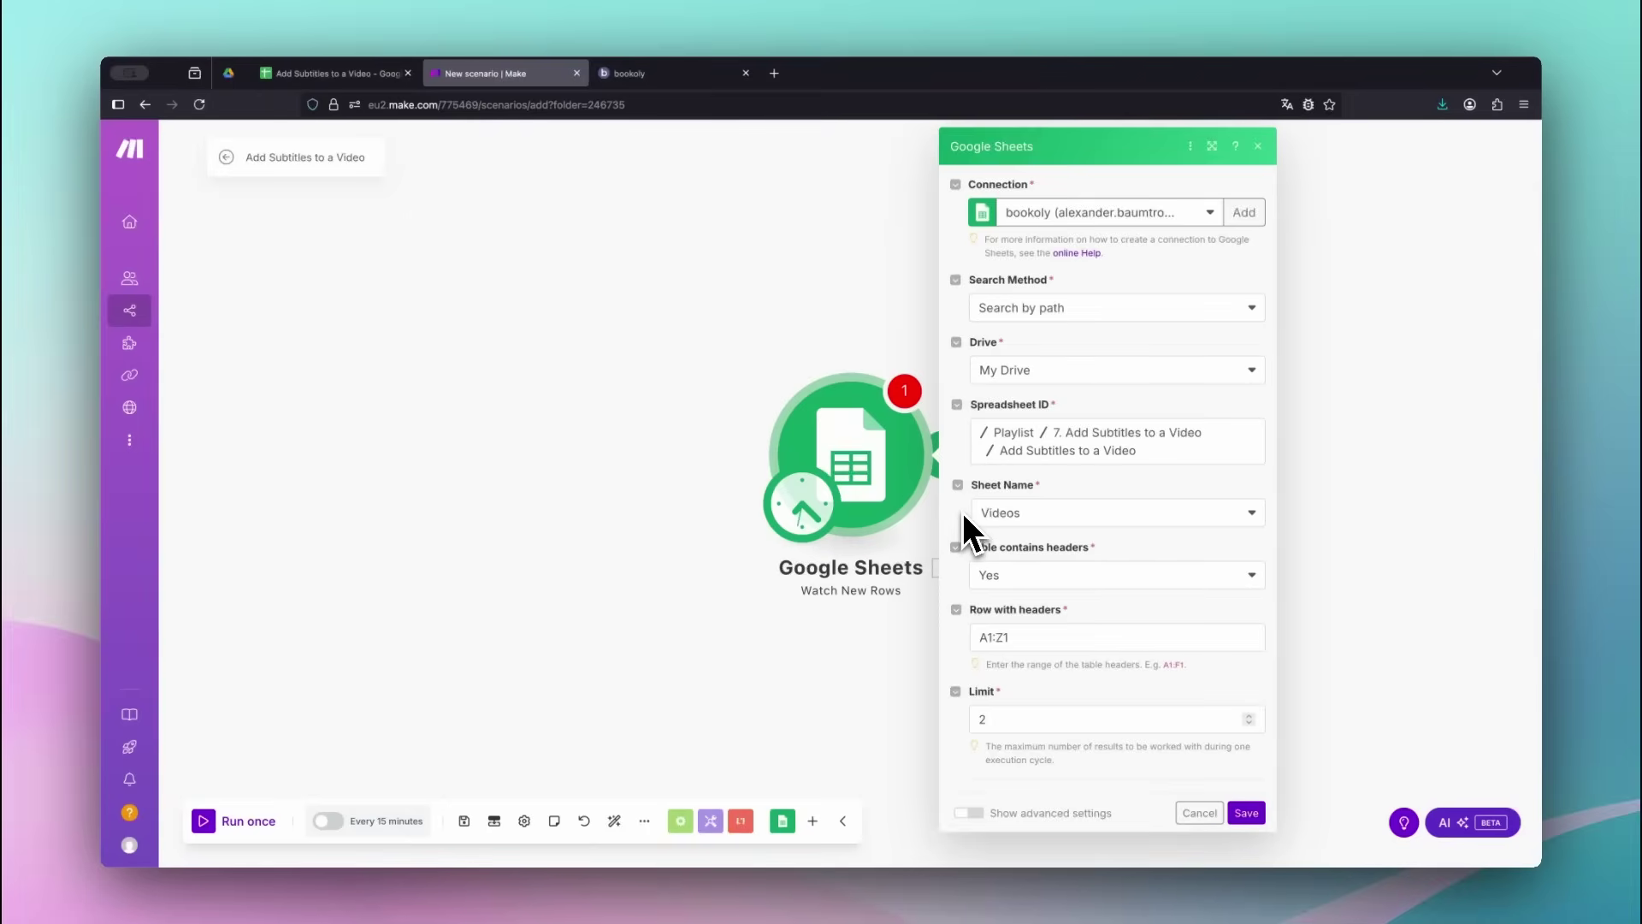
{"action": "left_click", "coordinate": [1245, 814]}
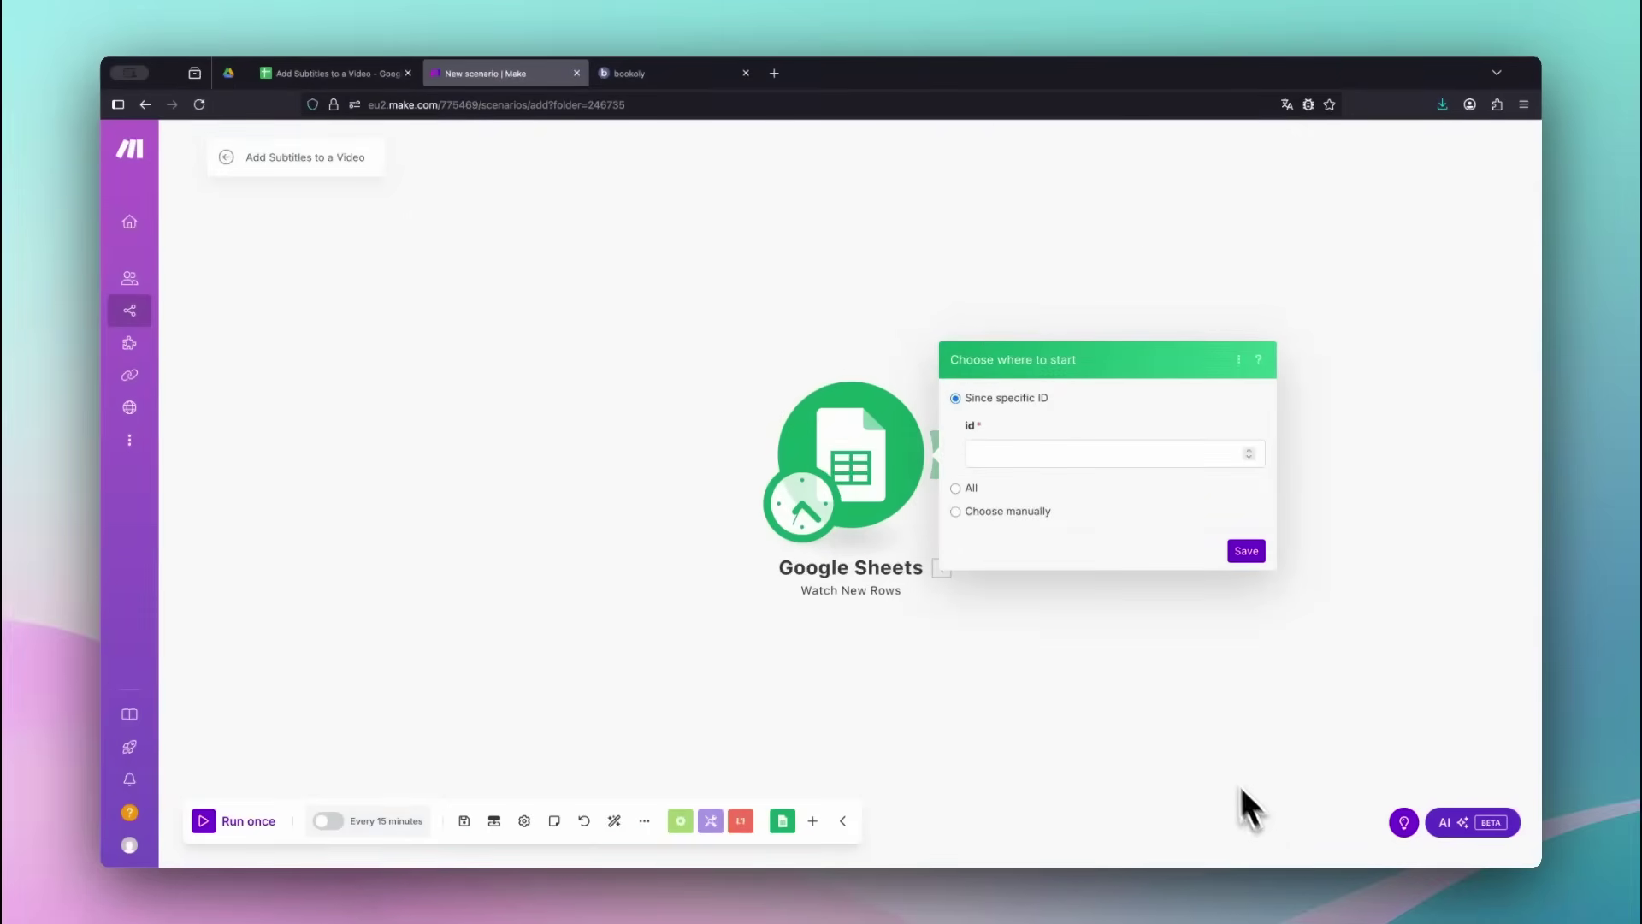
{"action": "left_click", "coordinate": [964, 493]}
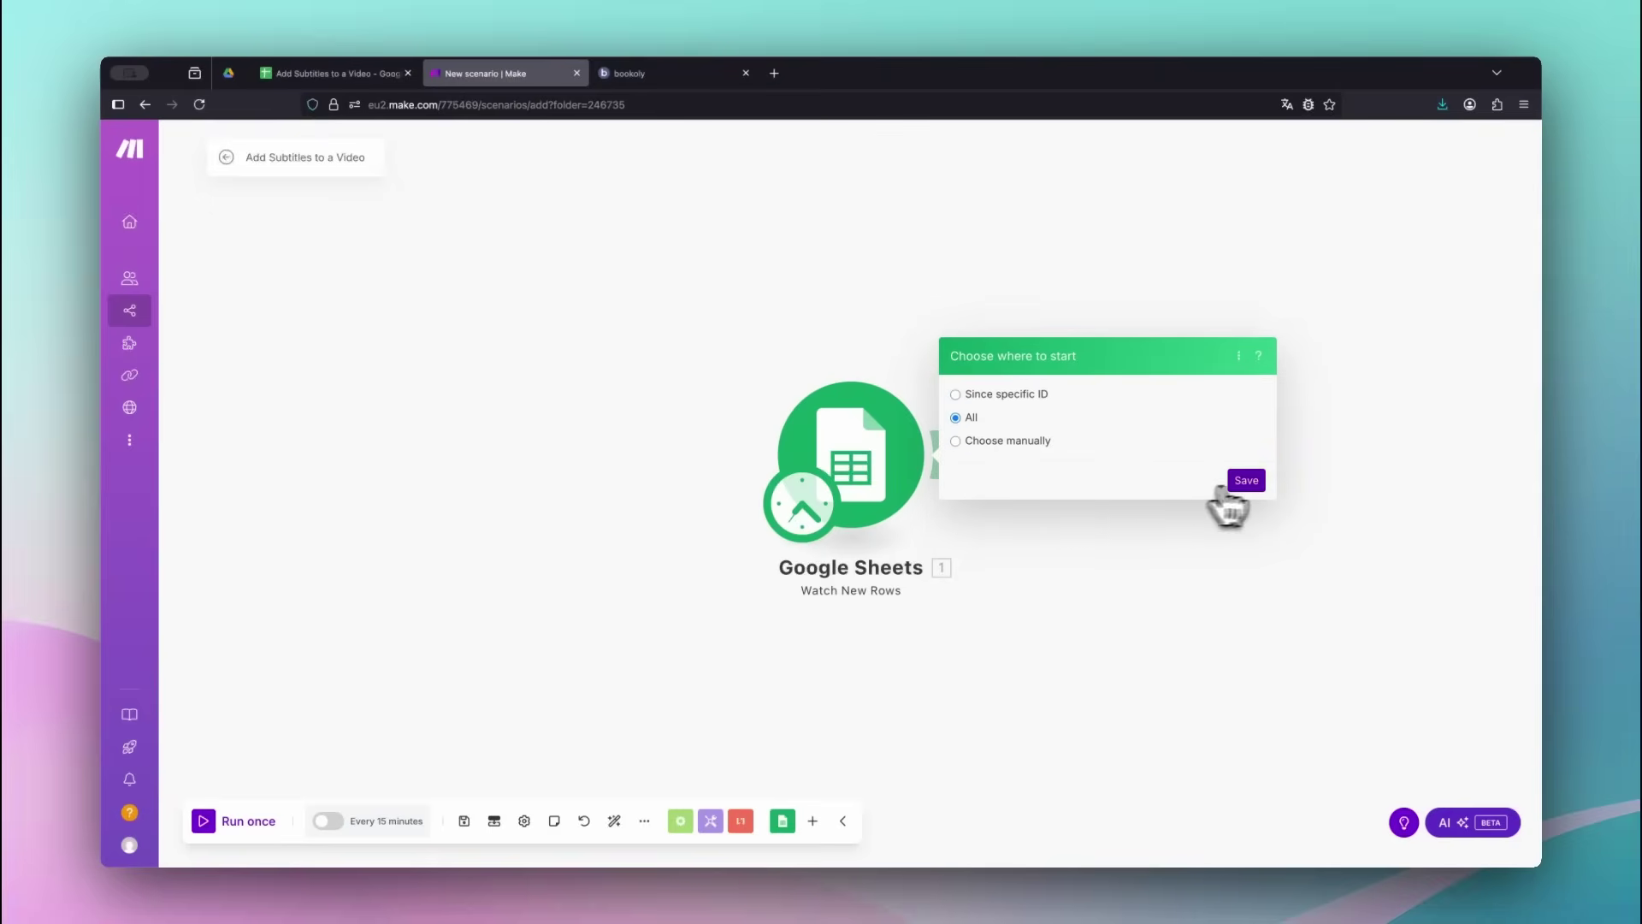
{"action": "left_click", "coordinate": [1248, 480]}
- Add bookoly Add Subtitles to a Video, mapping title to Name and video_url to URL
{"action": "left_click", "coordinate": [945, 454]}
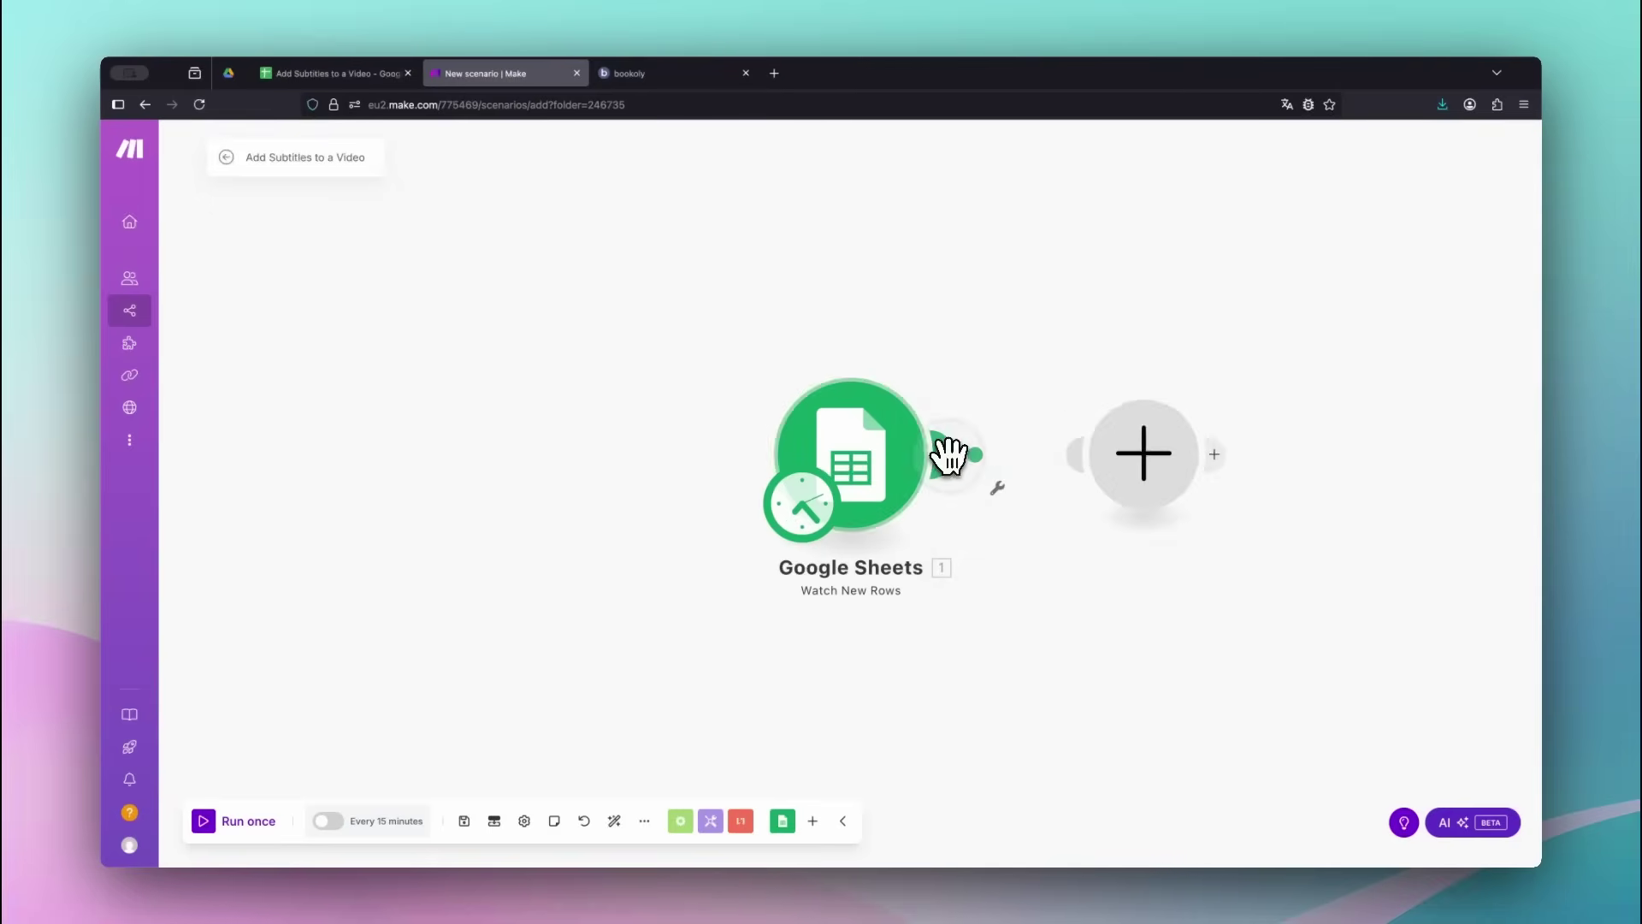
{"action": "left_click", "coordinate": [1295, 412]}
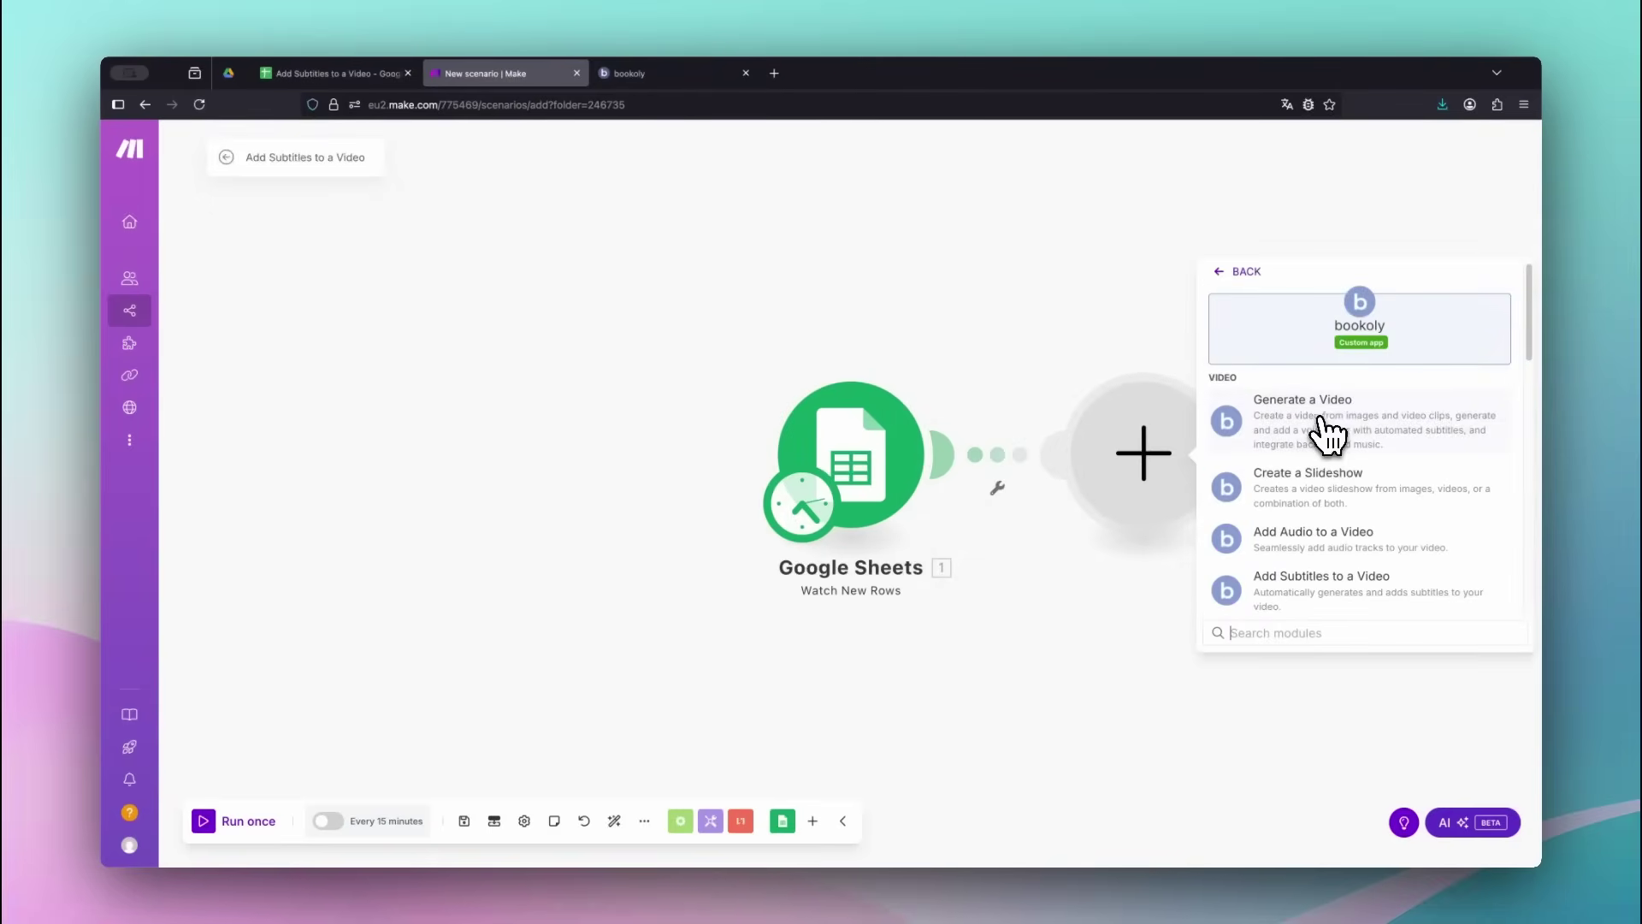
{"action": "left_click", "coordinate": [1492, 592]}
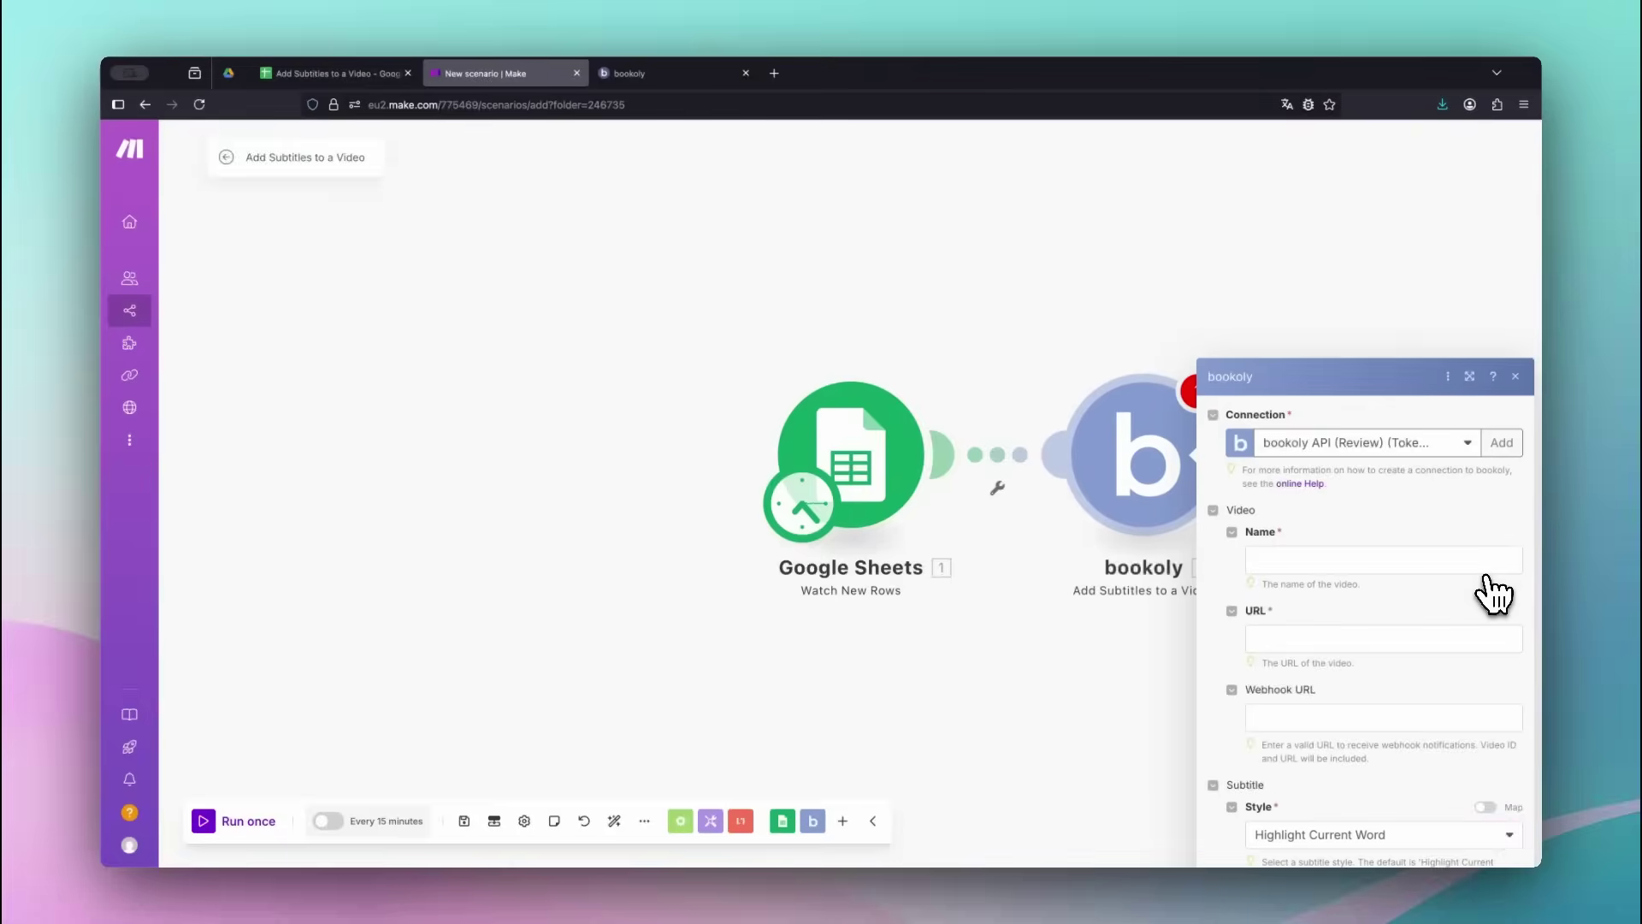
{"action": "left_click", "coordinate": [1316, 328]}
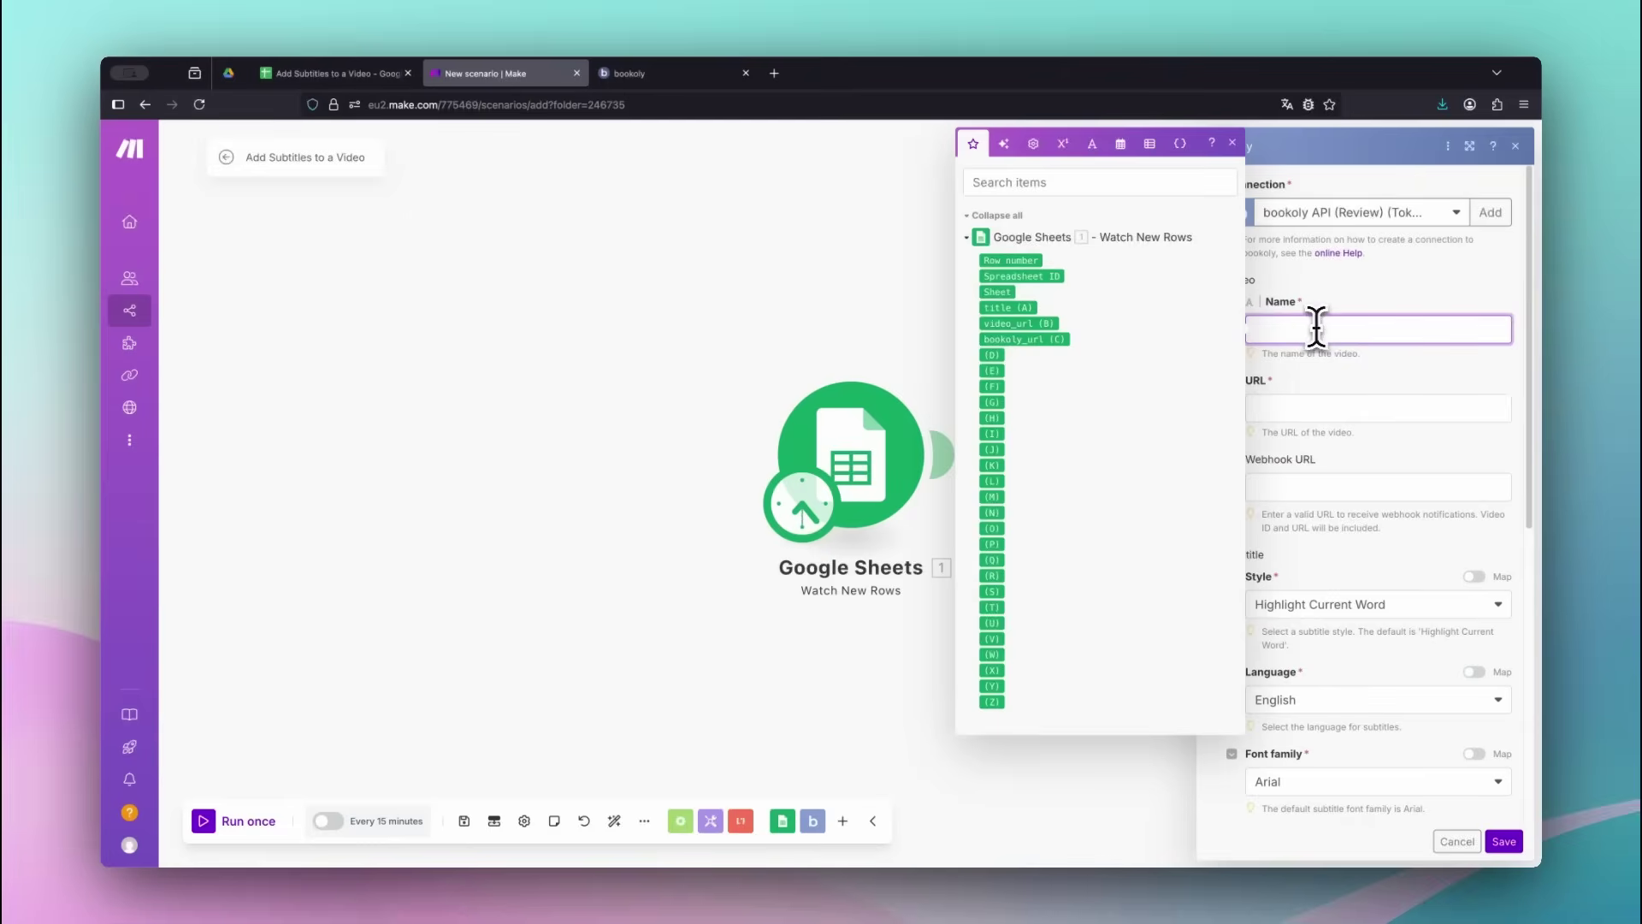
{"action": "left_click", "coordinate": [1009, 309]}
{"action": "left_click", "coordinate": [1284, 403]}
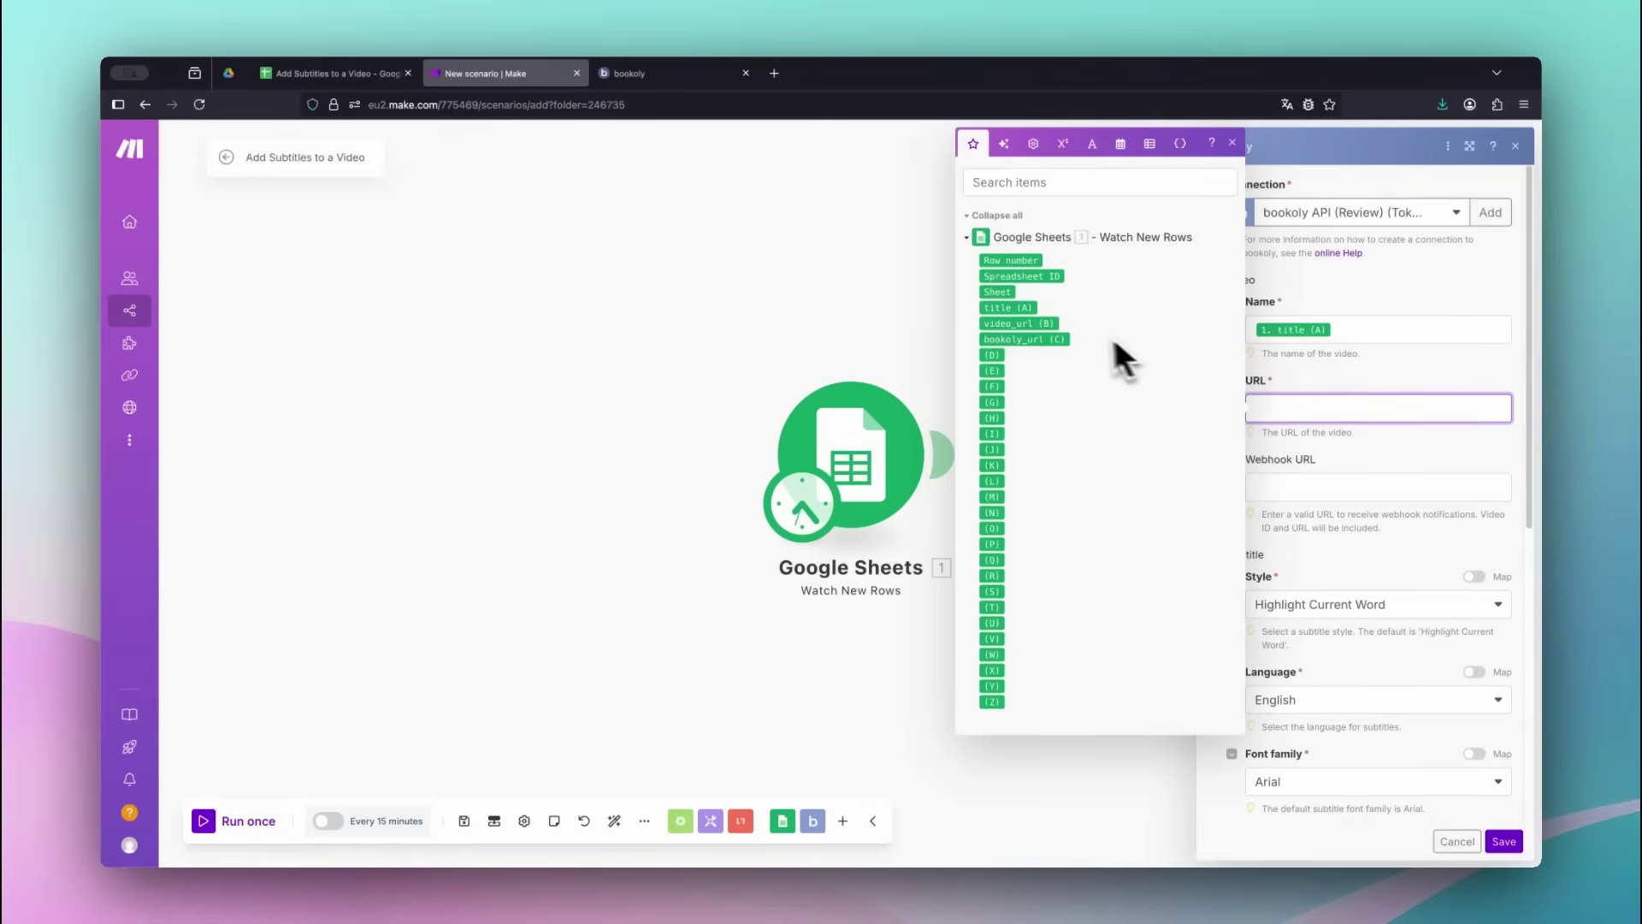
{"action": "left_click", "coordinate": [1027, 324]}
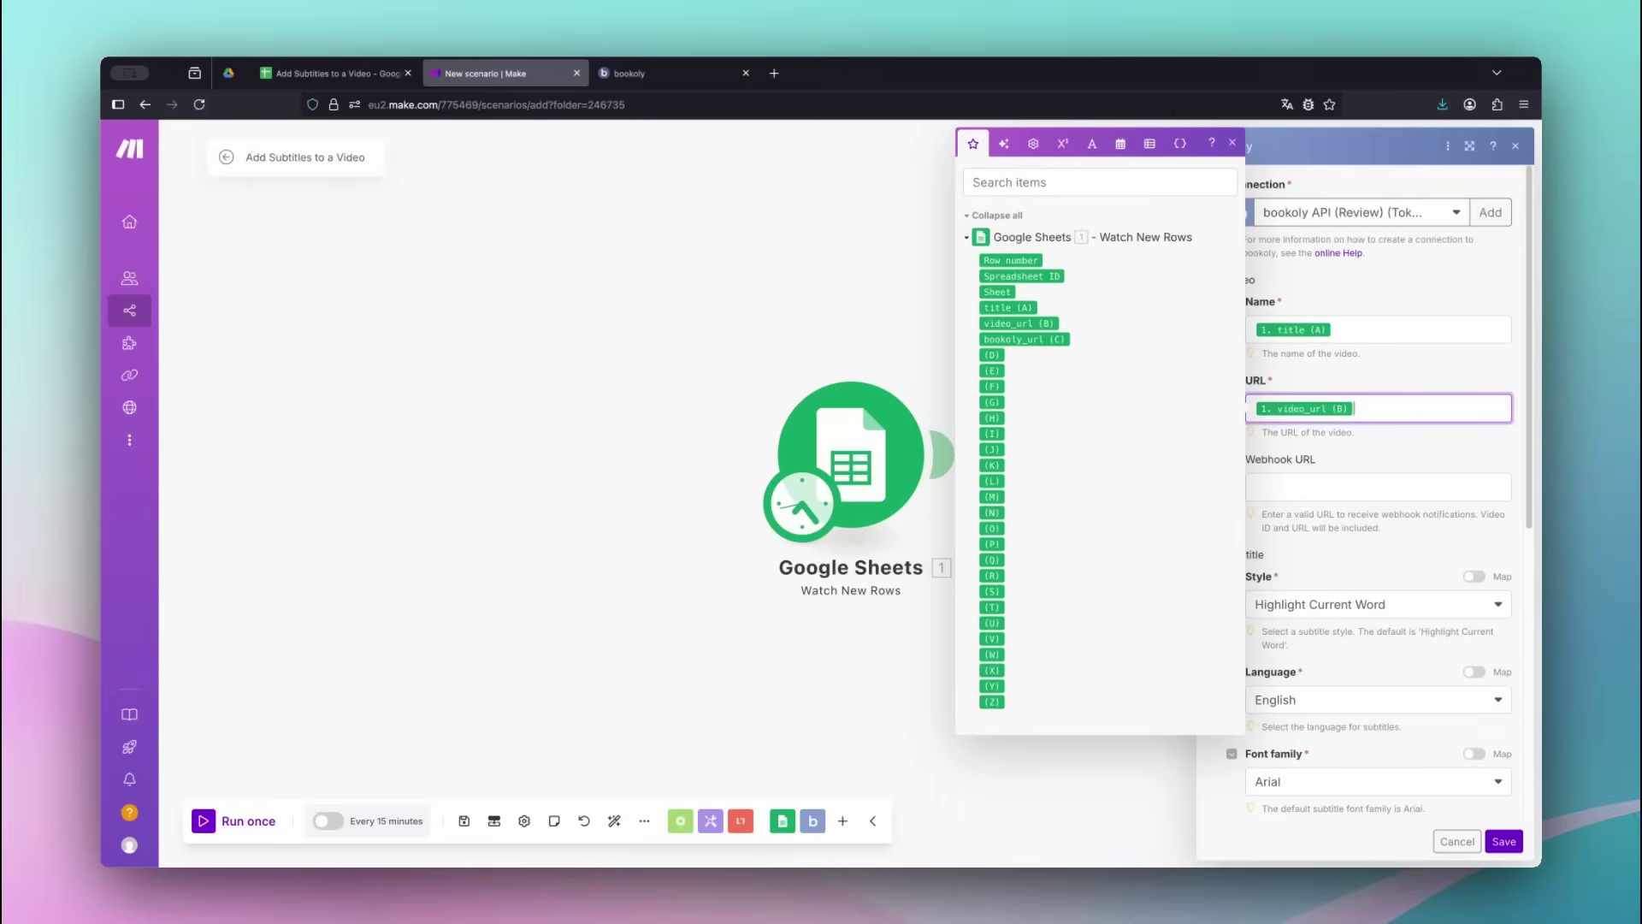
{"action": "left_click_drag", "start_coordinate": [1527, 348], "coordinate": [1536, 540]}
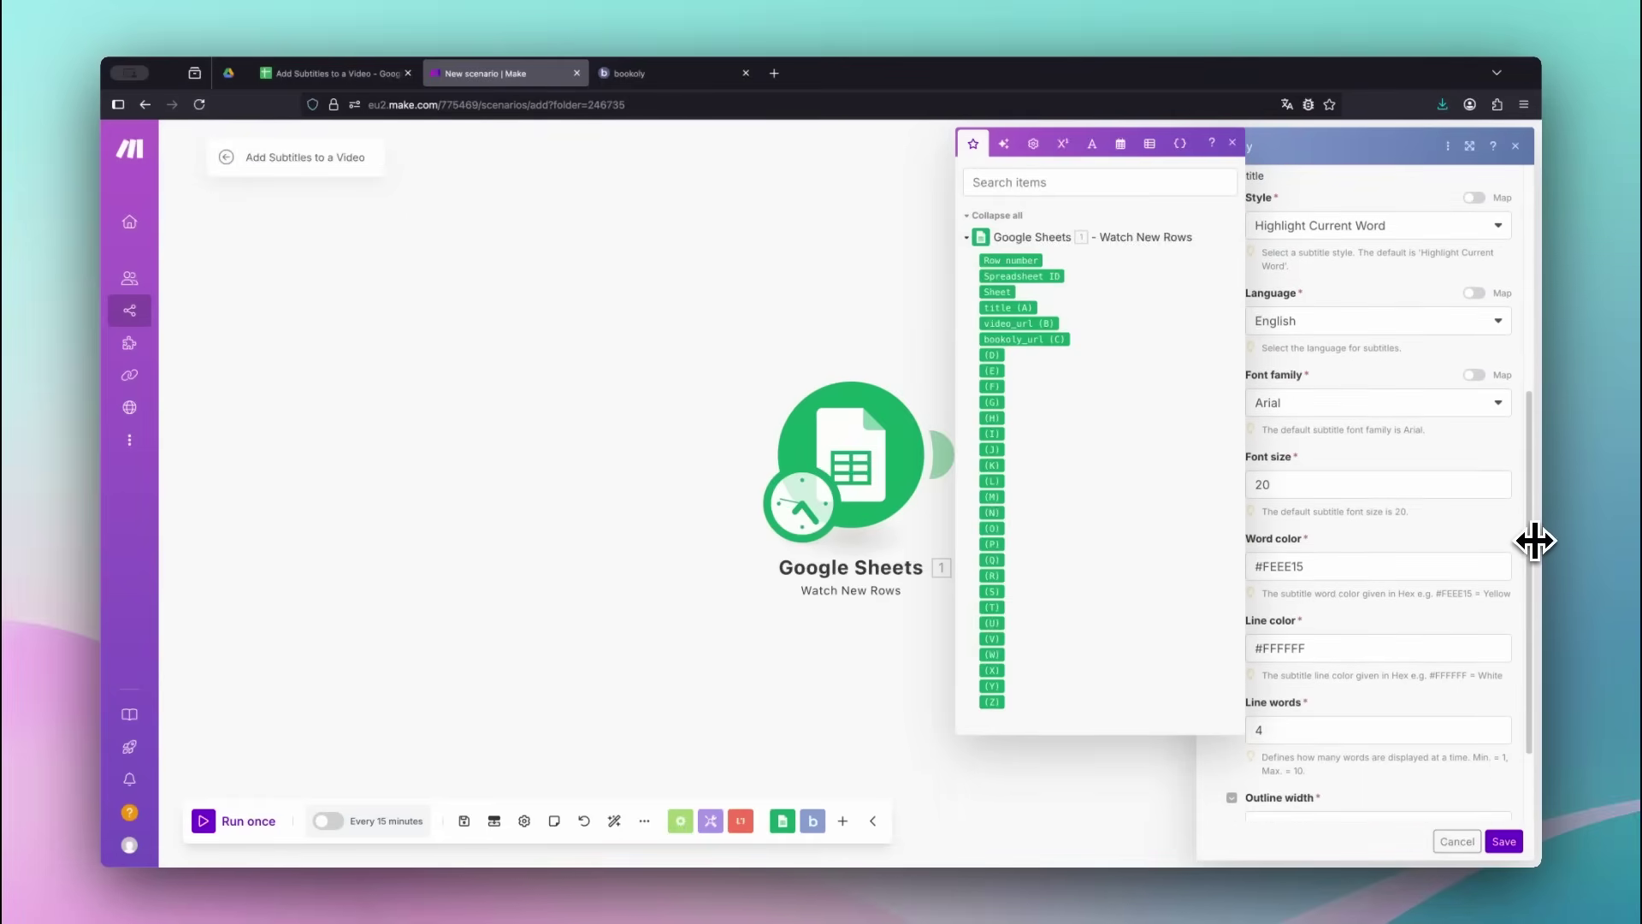
{"action": "left_click", "coordinate": [1386, 199]}
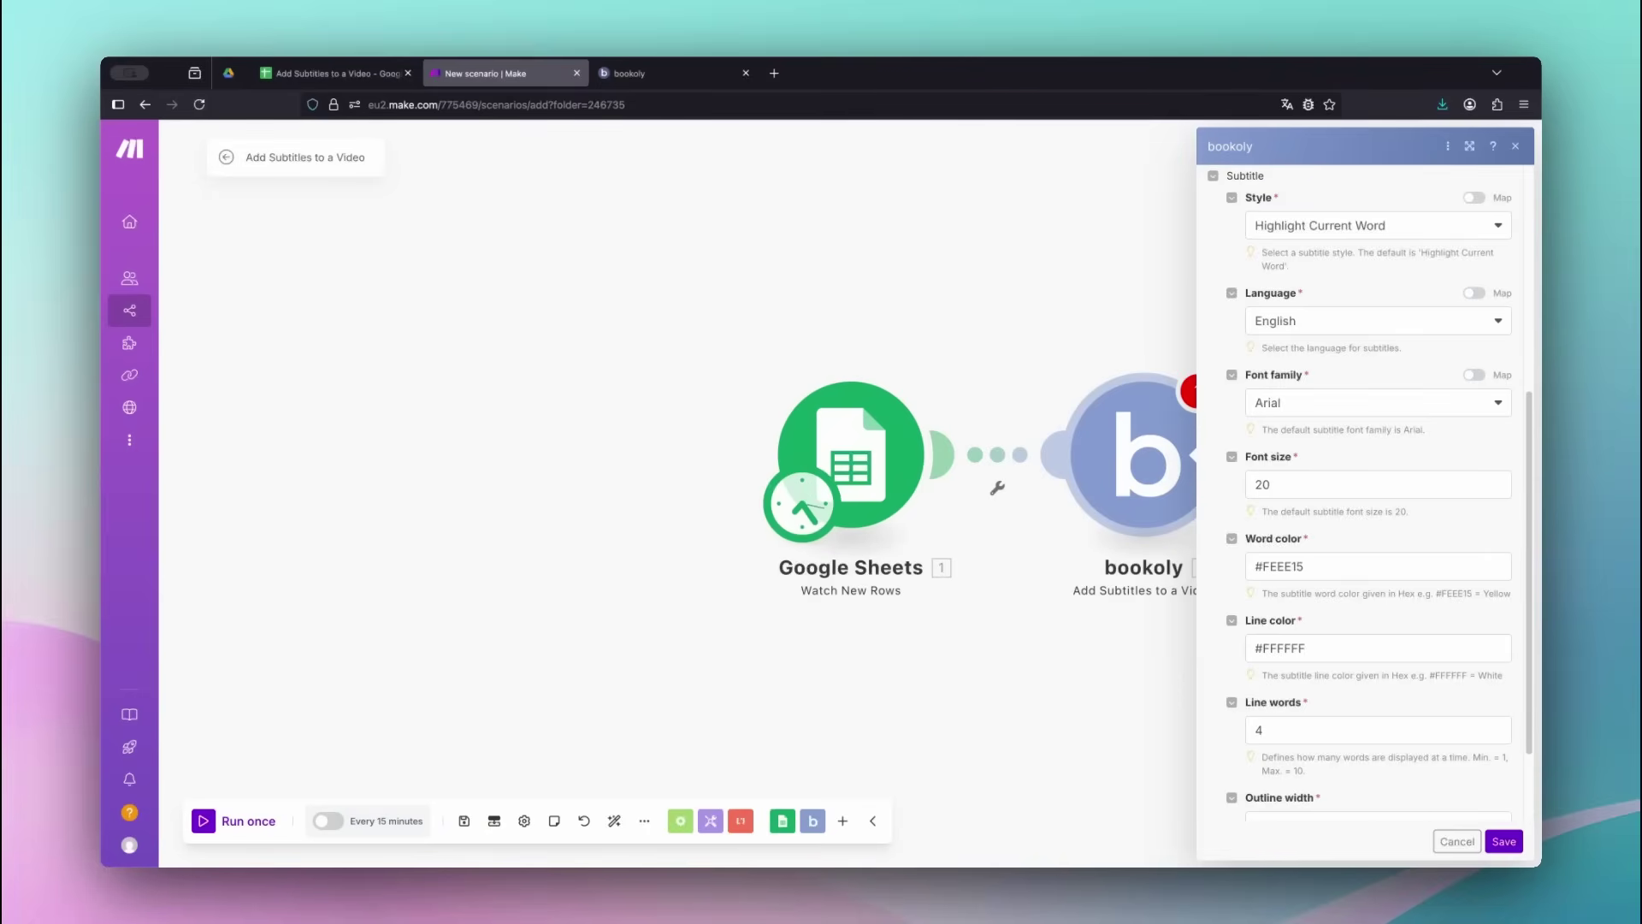
- Set the subtitle font to Luckiest Guy, trim the font size, and save the module
{"action": "left_click", "coordinate": [1314, 408]}
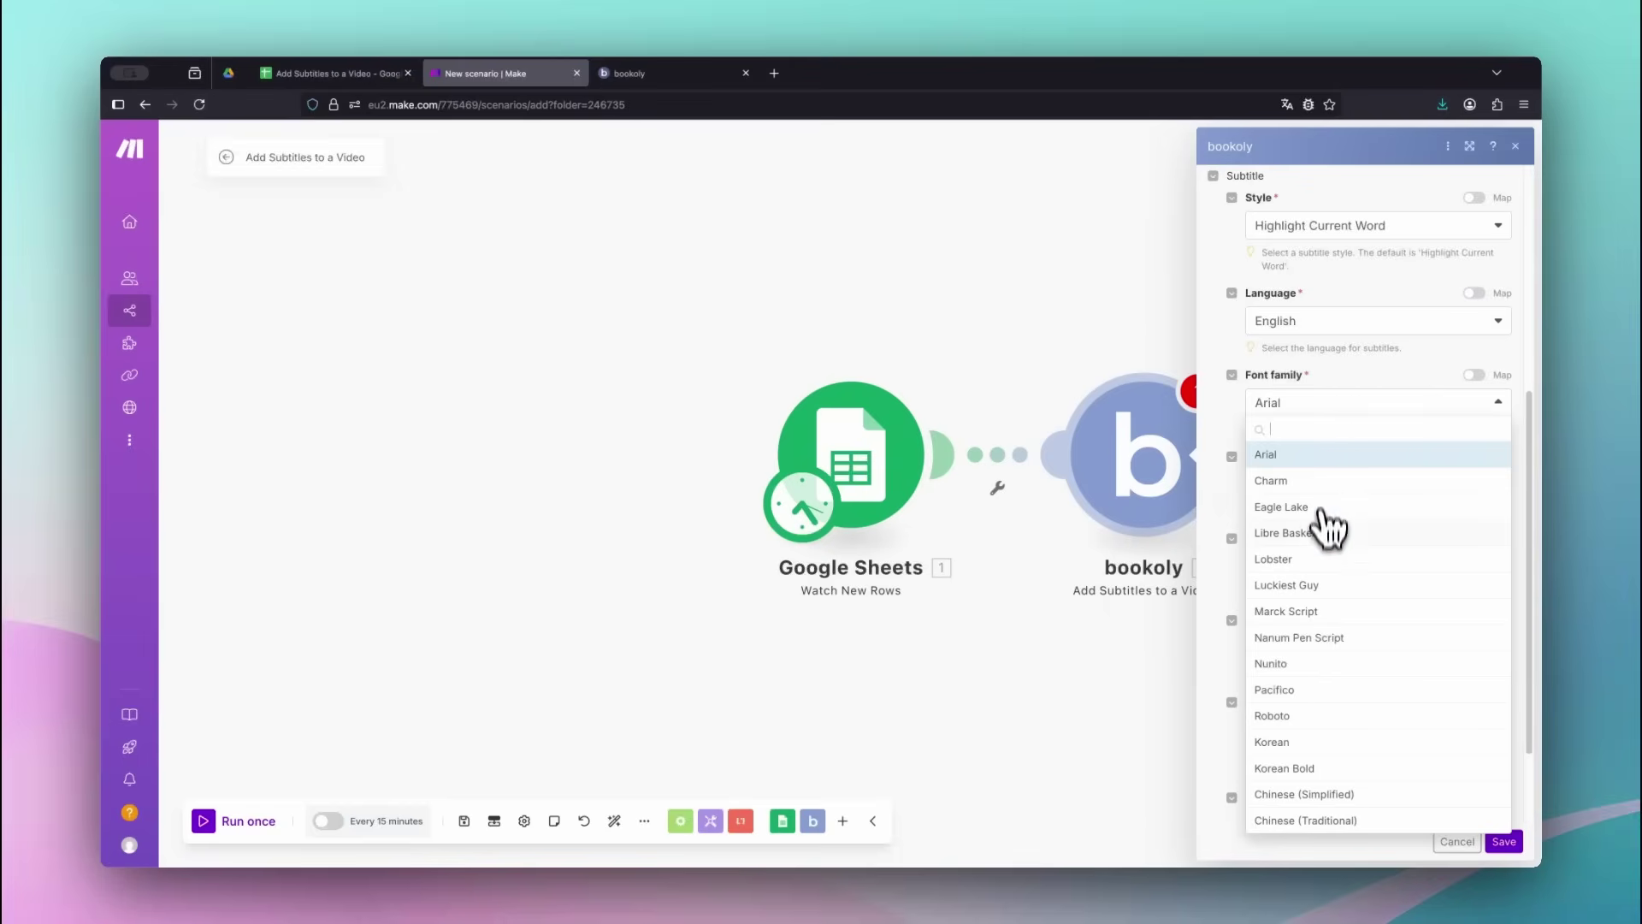
{"action": "left_click", "coordinate": [1329, 585]}
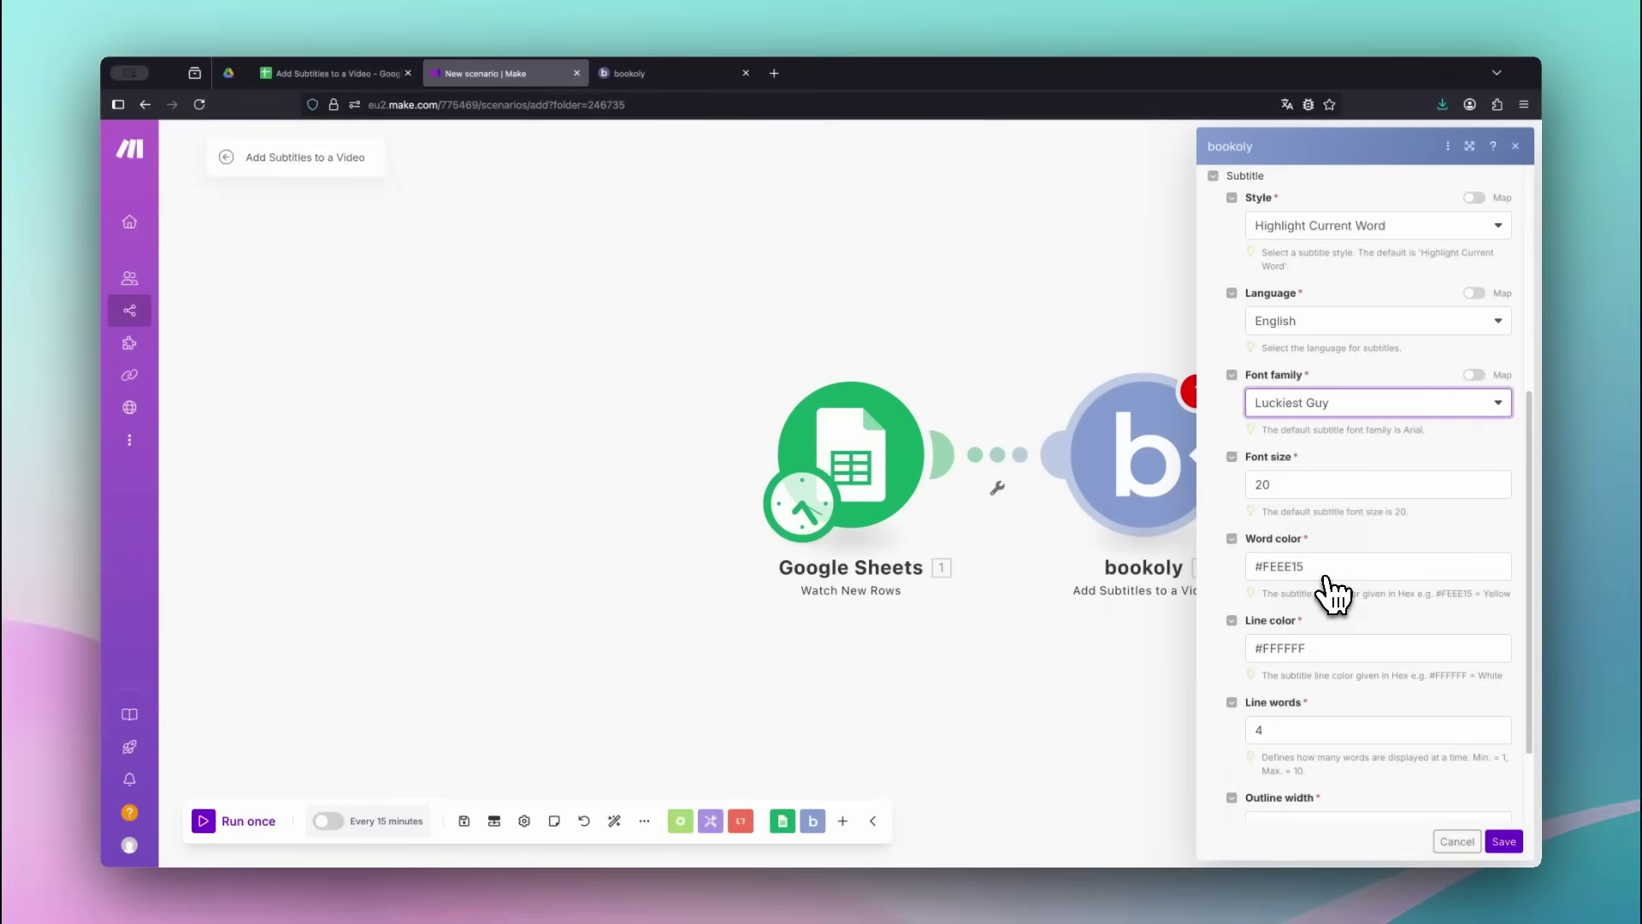
{"action": "left_click", "coordinate": [1312, 491]}
{"action": "key", "text": "BackSpace"}
{"action": "type", "text": "4"}
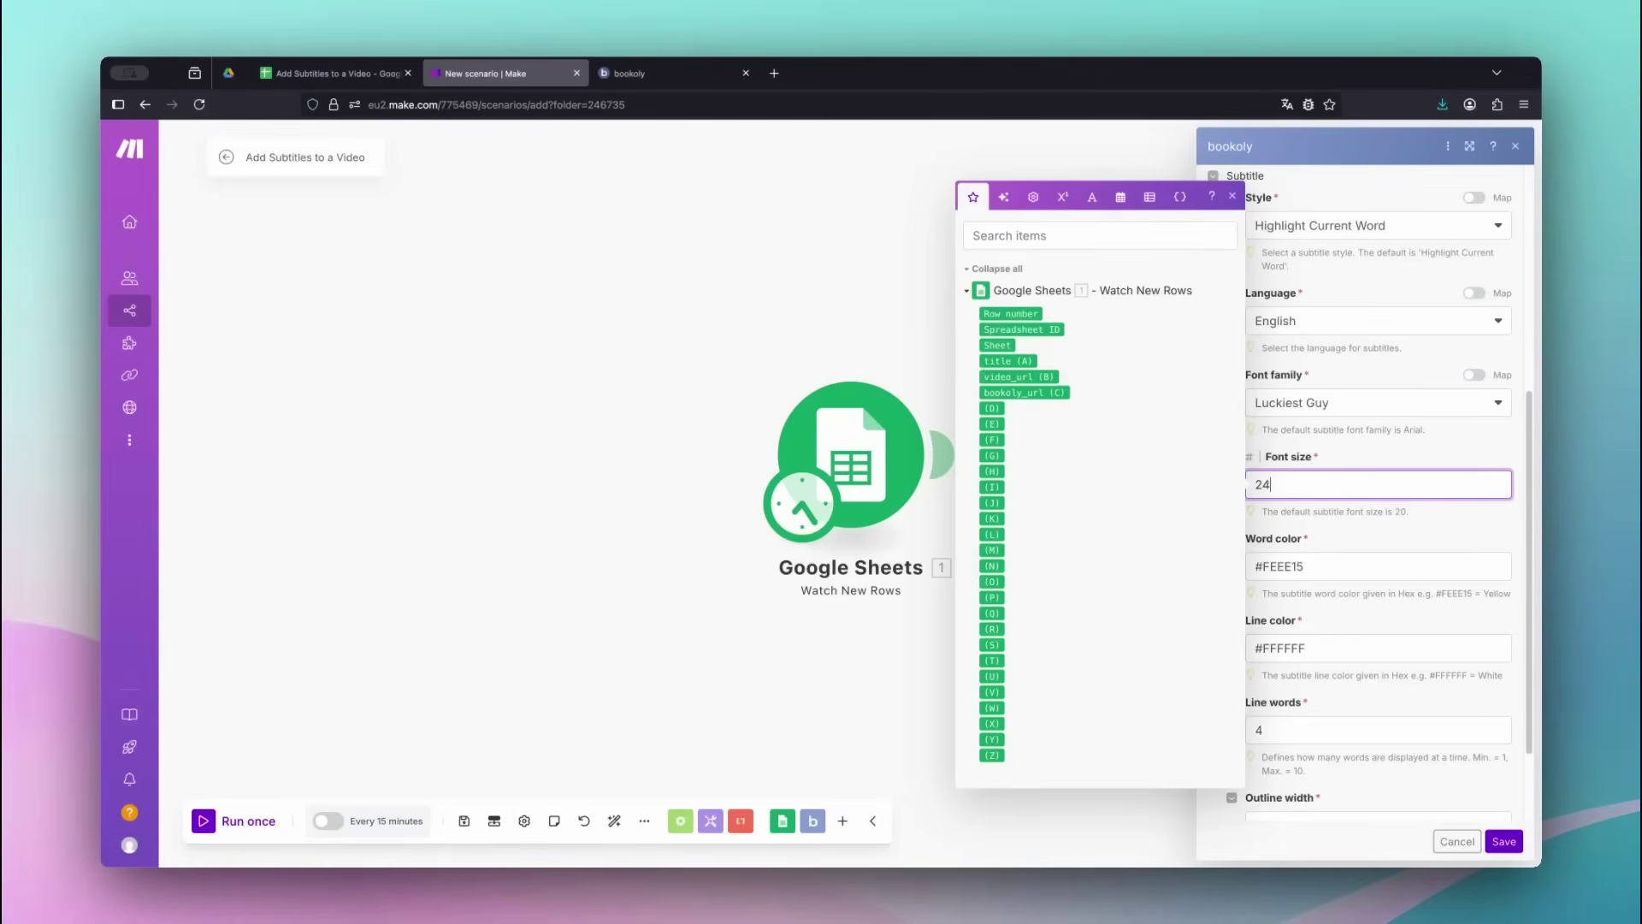
{"action": "left_click", "coordinate": [1330, 299]}
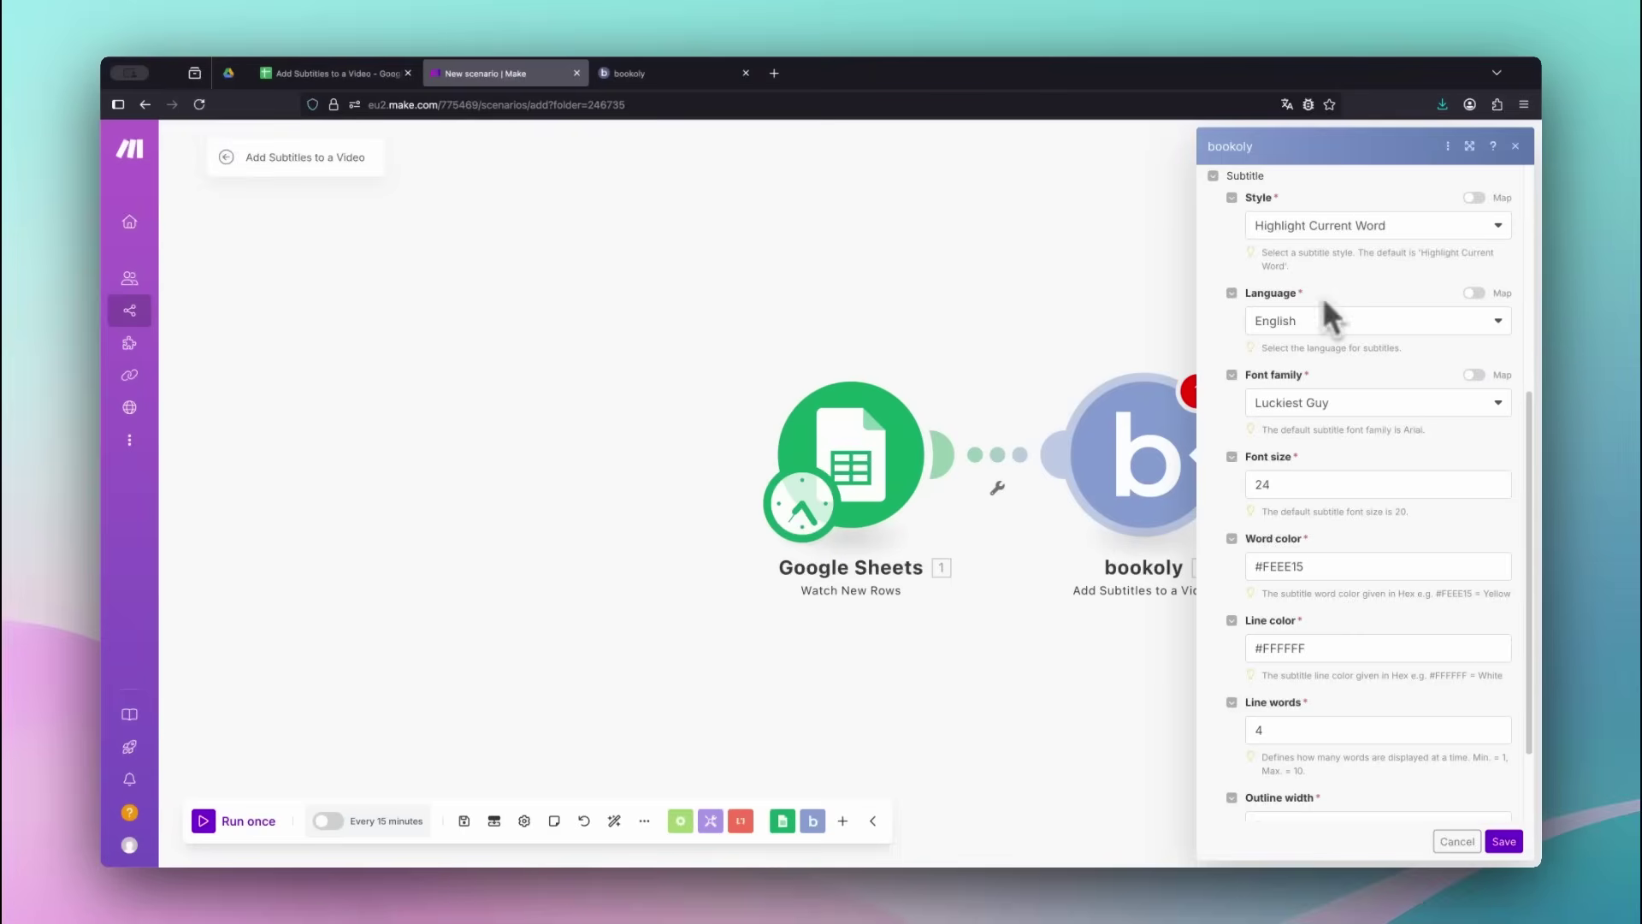
{"action": "left_click", "coordinate": [1504, 840]}
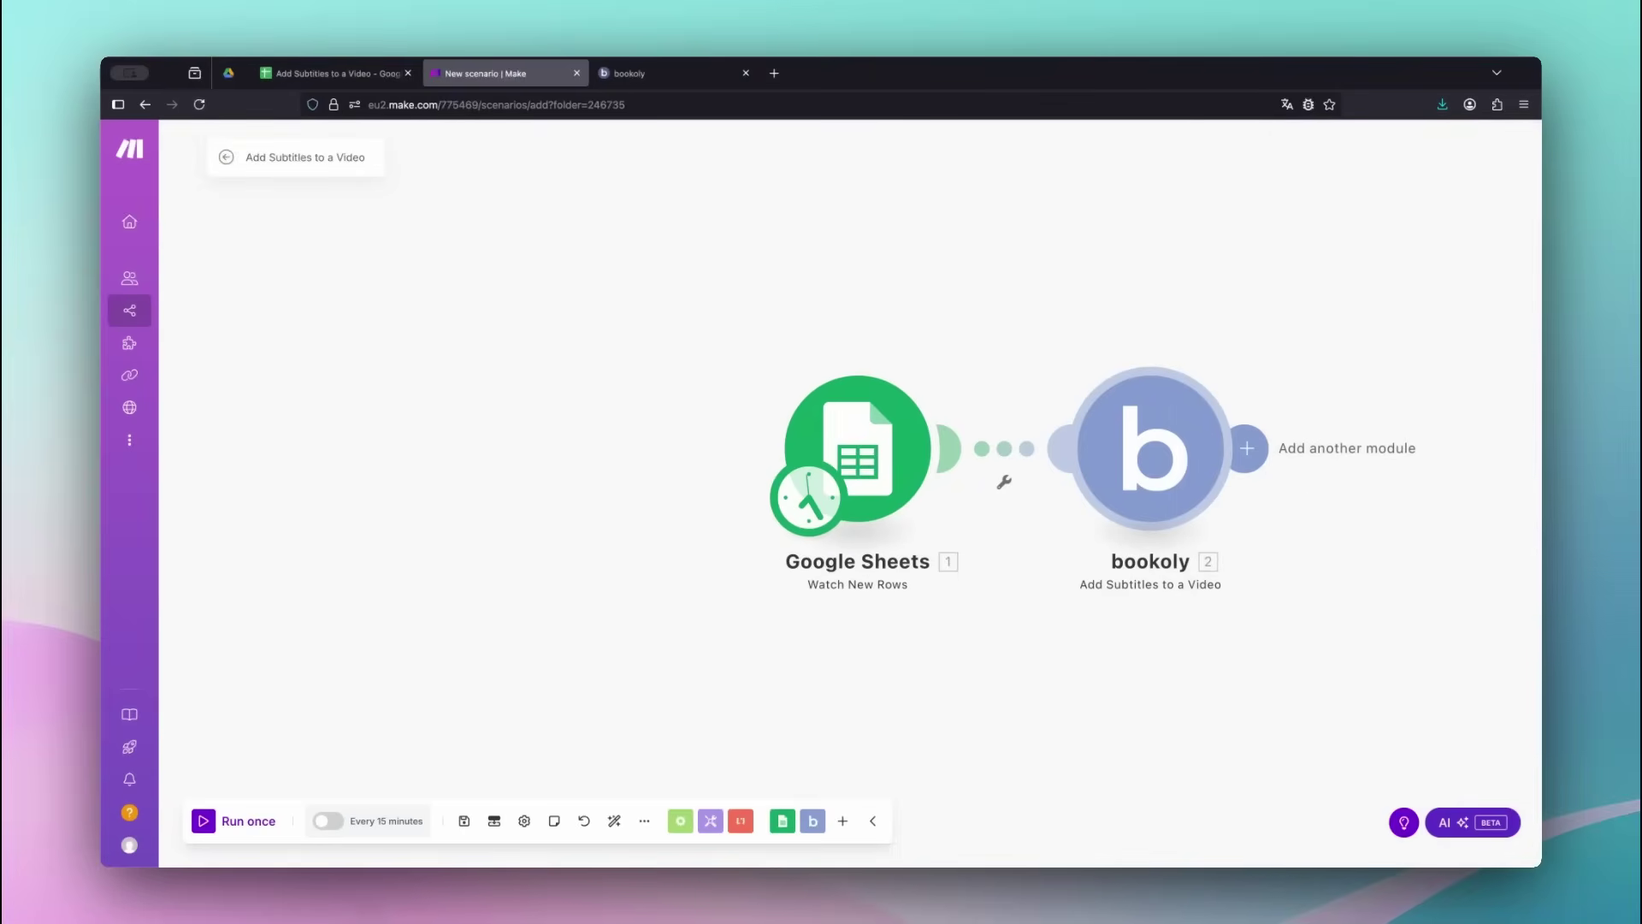
- Add bookoly Wait for Video Generation with Video ID mapped from the subtitle job
{"action": "left_click", "coordinate": [1245, 456]}
{"action": "left_click", "coordinate": [1083, 364]}
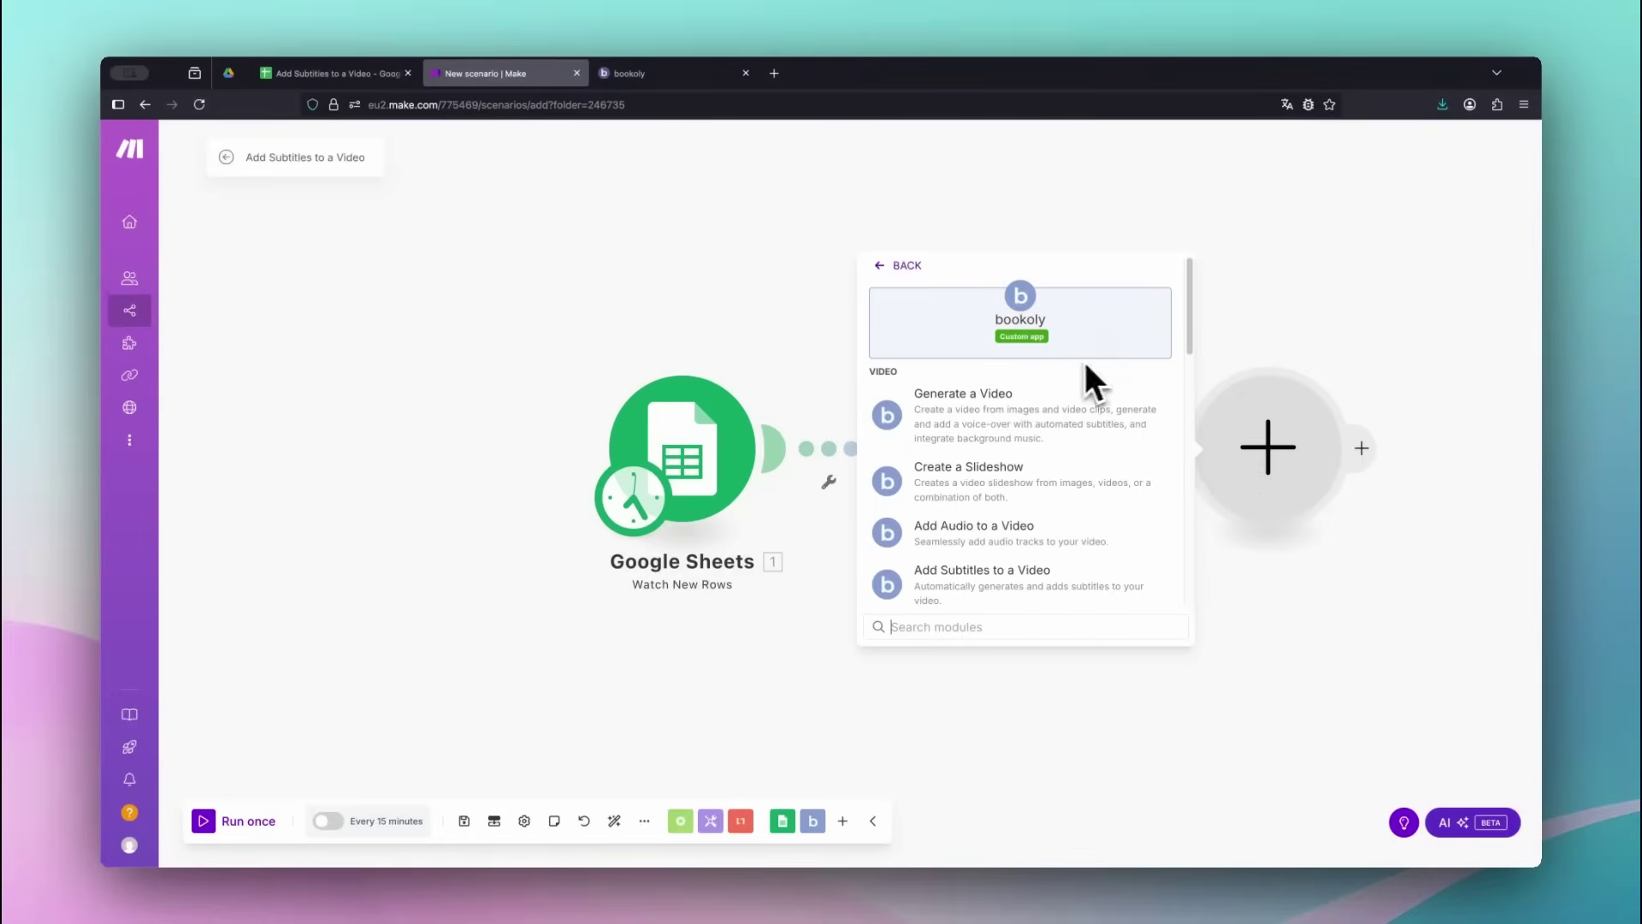
{"action": "left_click_drag", "start_coordinate": [1182, 340], "coordinate": [1187, 471]}
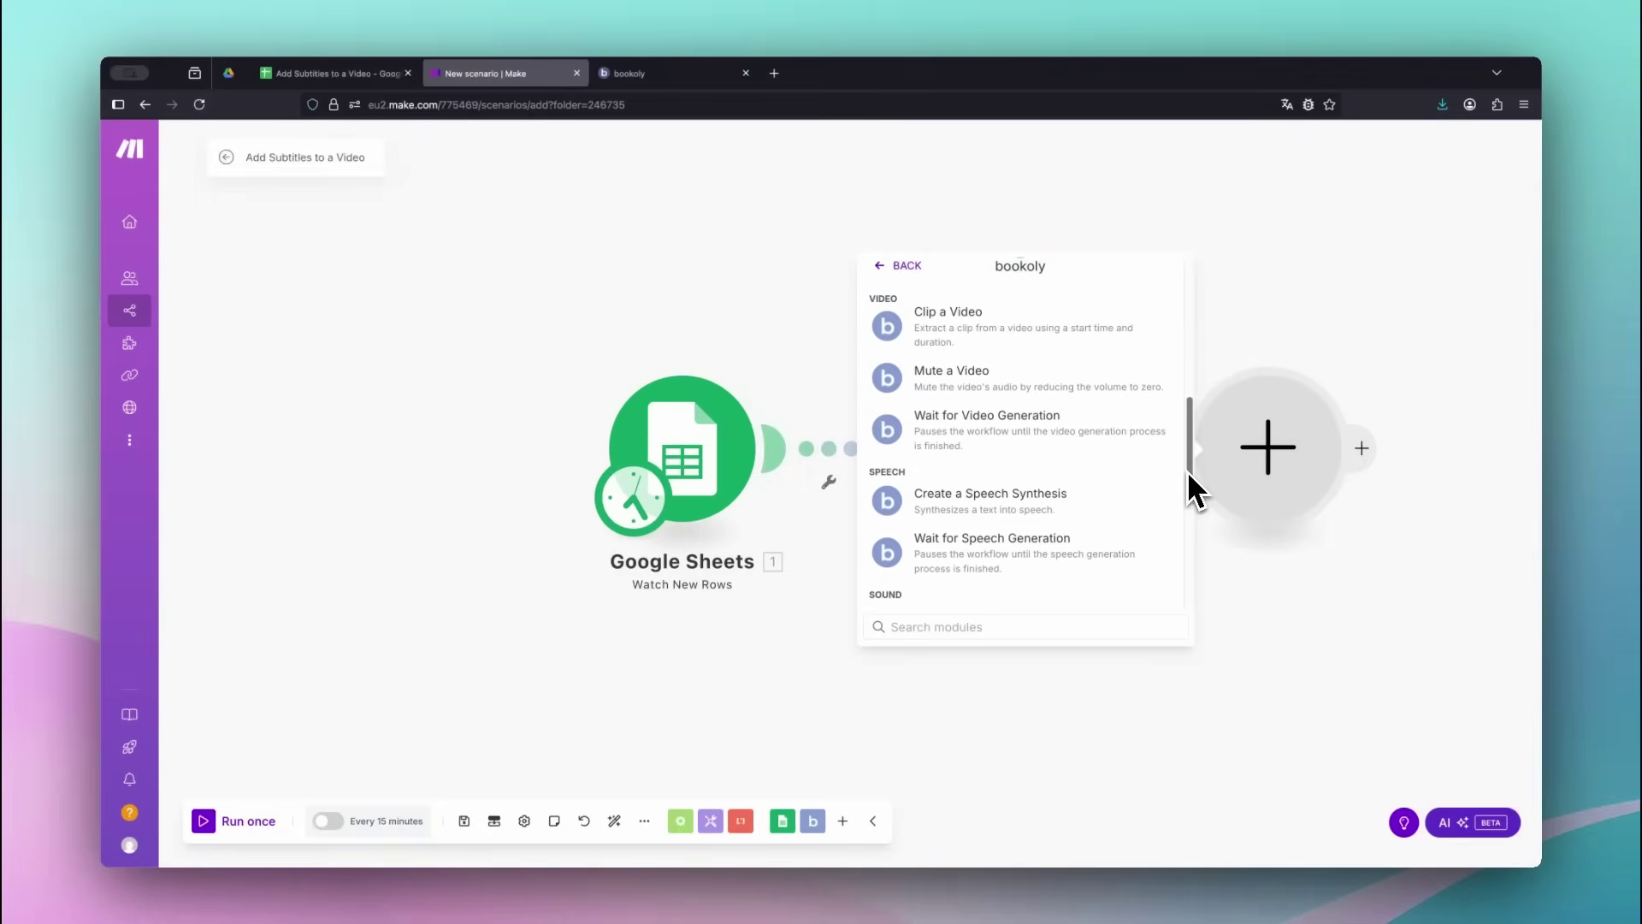
{"action": "left_click", "coordinate": [1143, 429]}
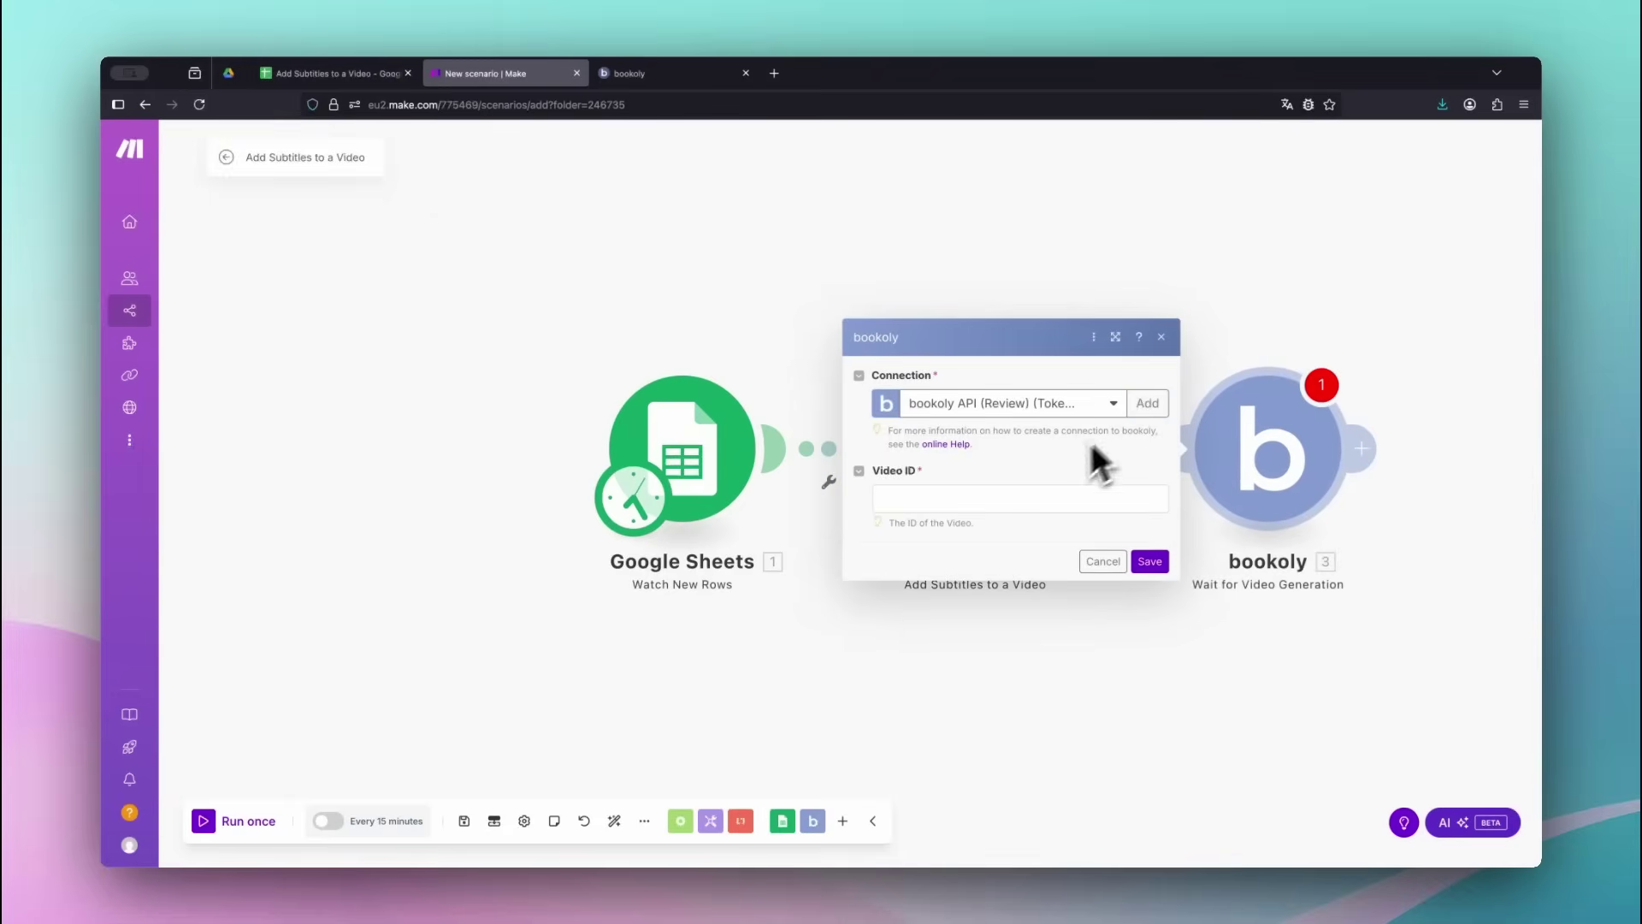
{"action": "left_click", "coordinate": [1039, 501]}
{"action": "left_click", "coordinate": [1205, 293]}
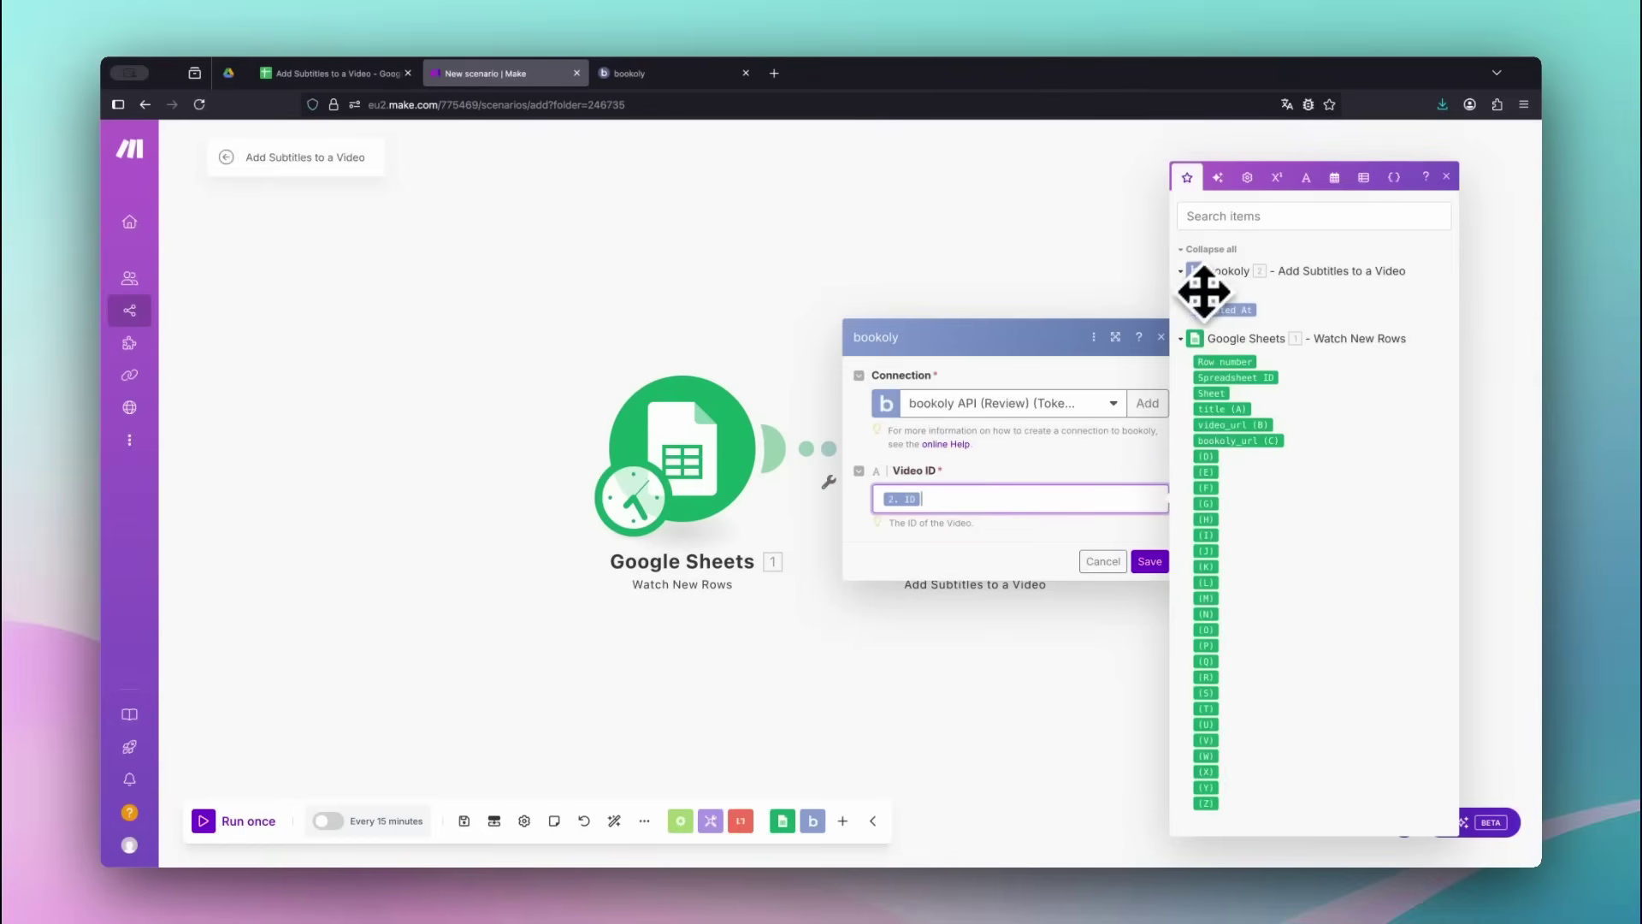
{"action": "left_click", "coordinate": [1148, 560]}
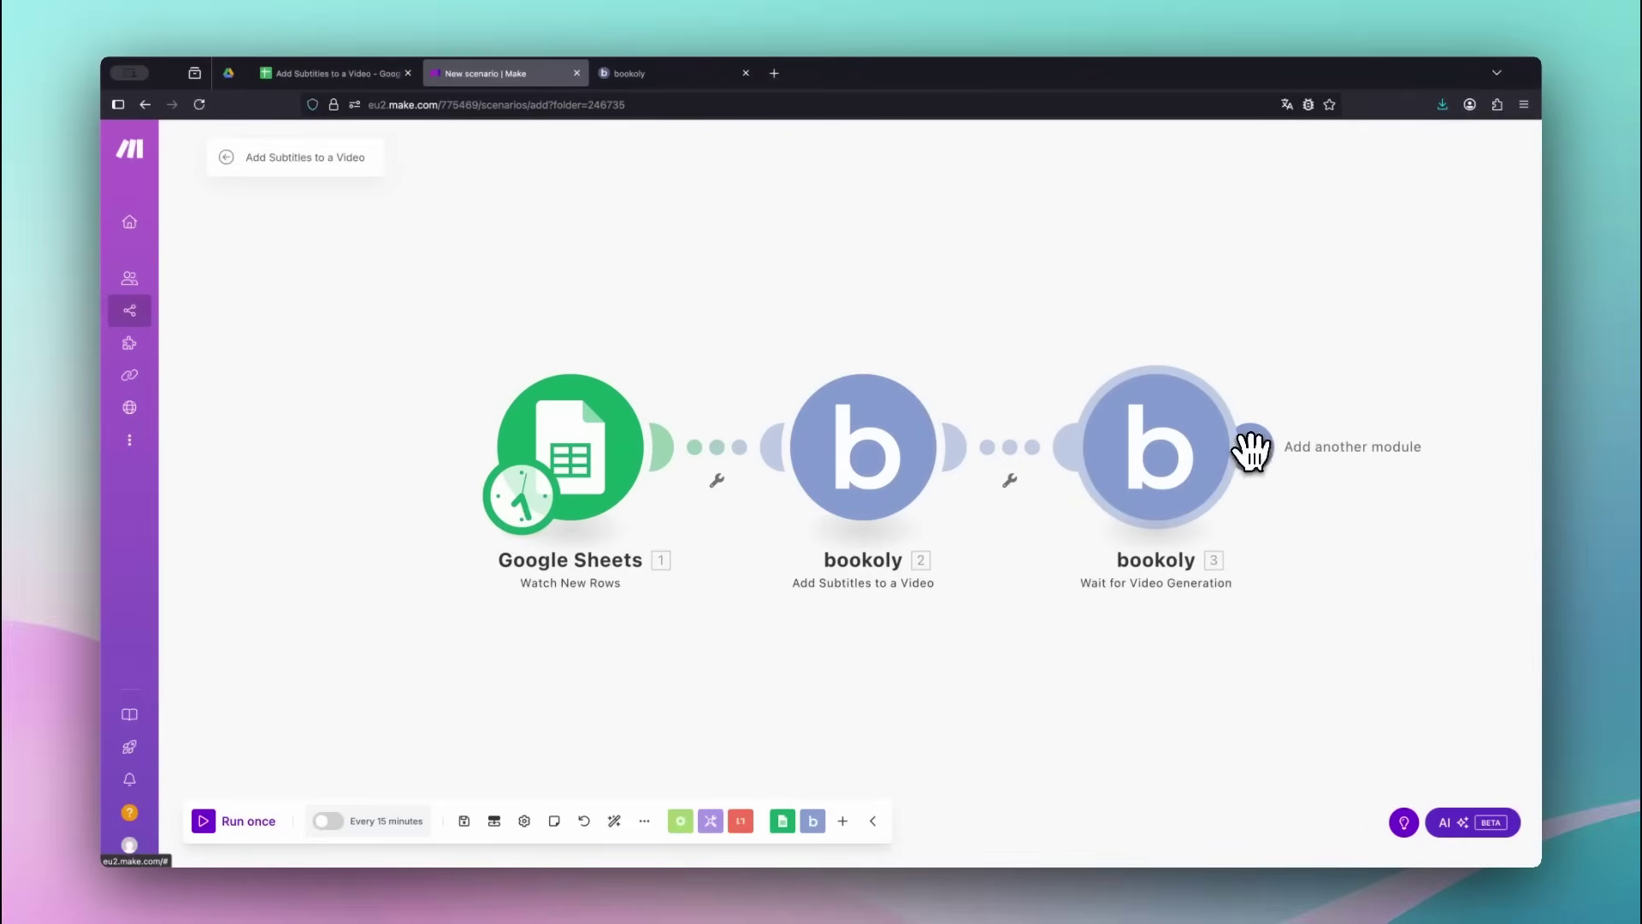
- Add Sheets Update a Row mapping Row number and Video URL into bookoly_url, then save the scenario
{"action": "left_click", "coordinate": [1252, 446]}
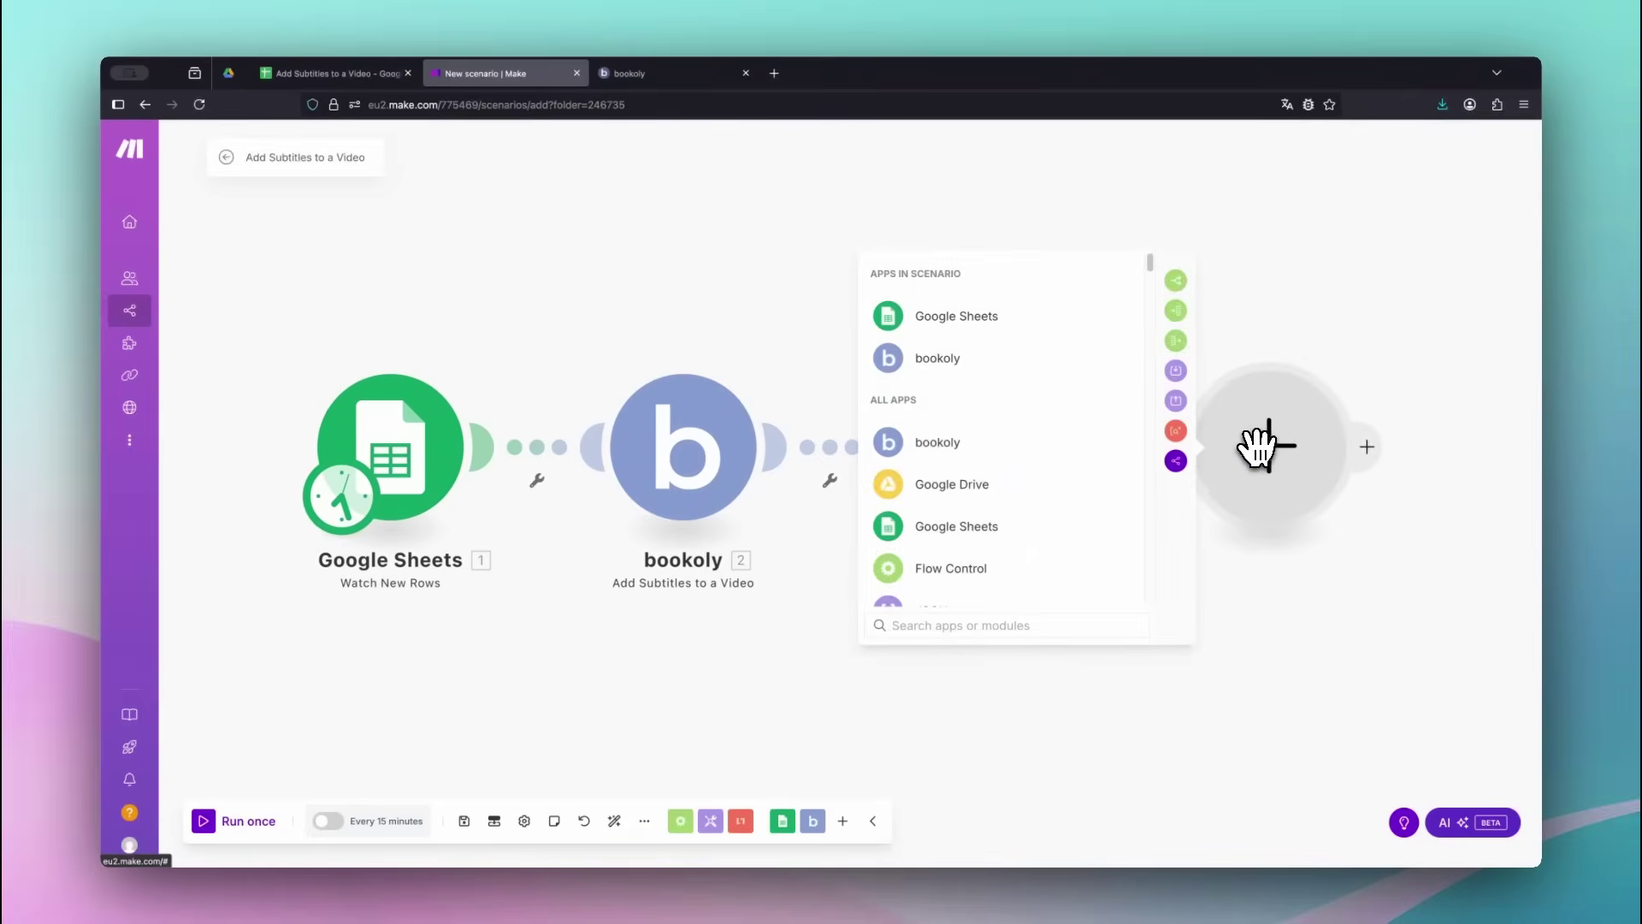
{"action": "left_click", "coordinate": [1097, 327]}
{"action": "left_click", "coordinate": [1113, 445]}
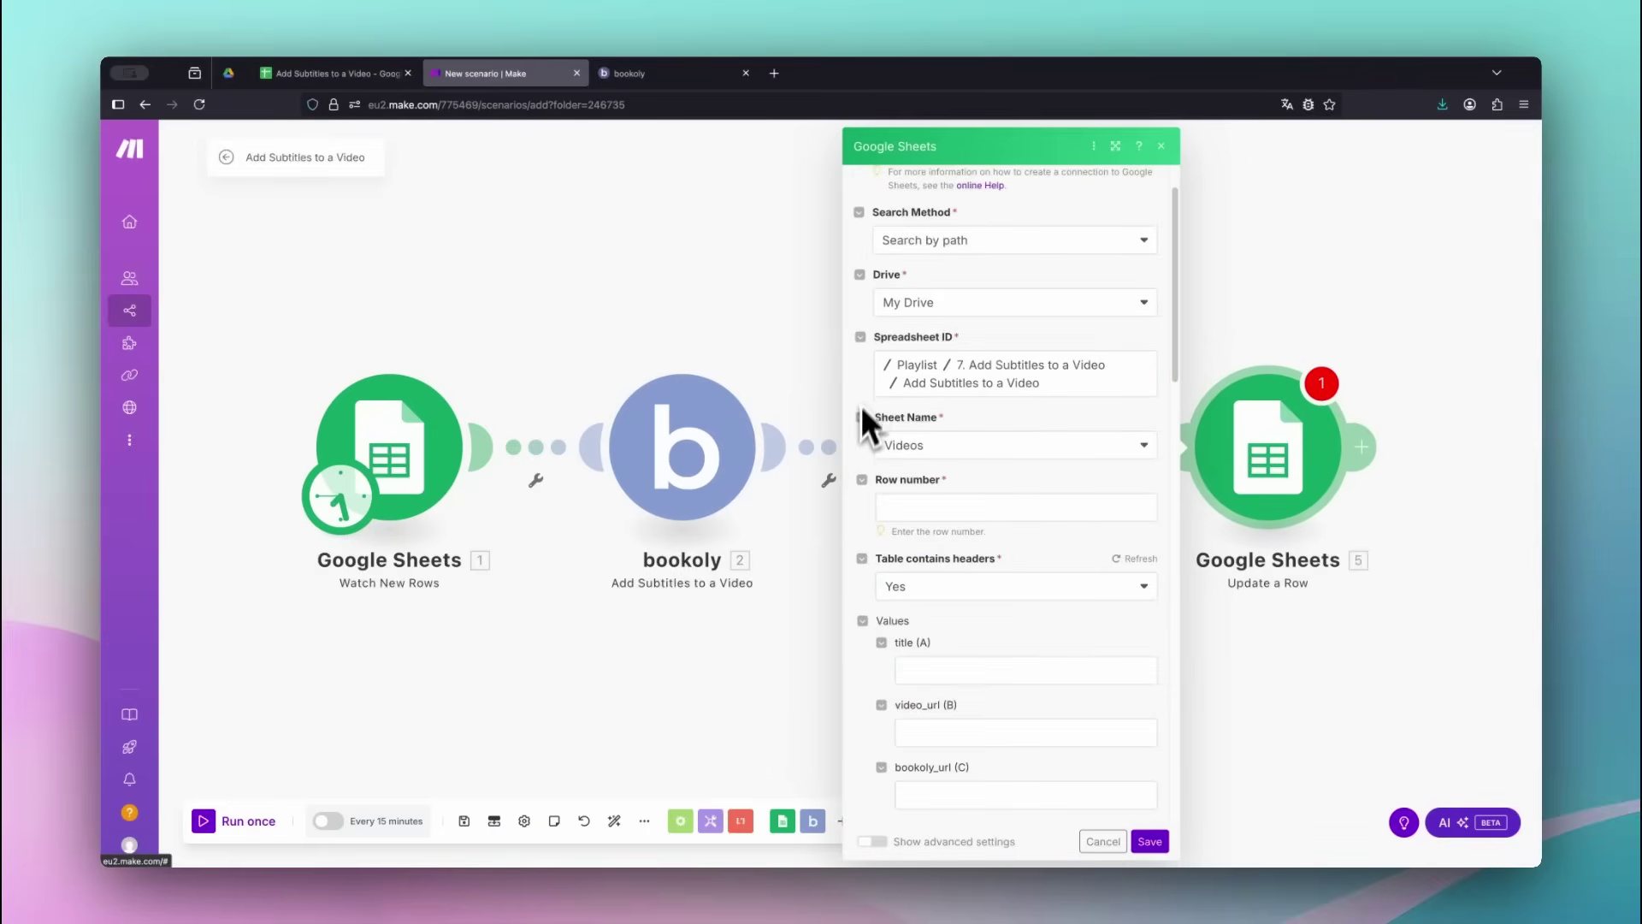
{"action": "left_click", "coordinate": [926, 505]}
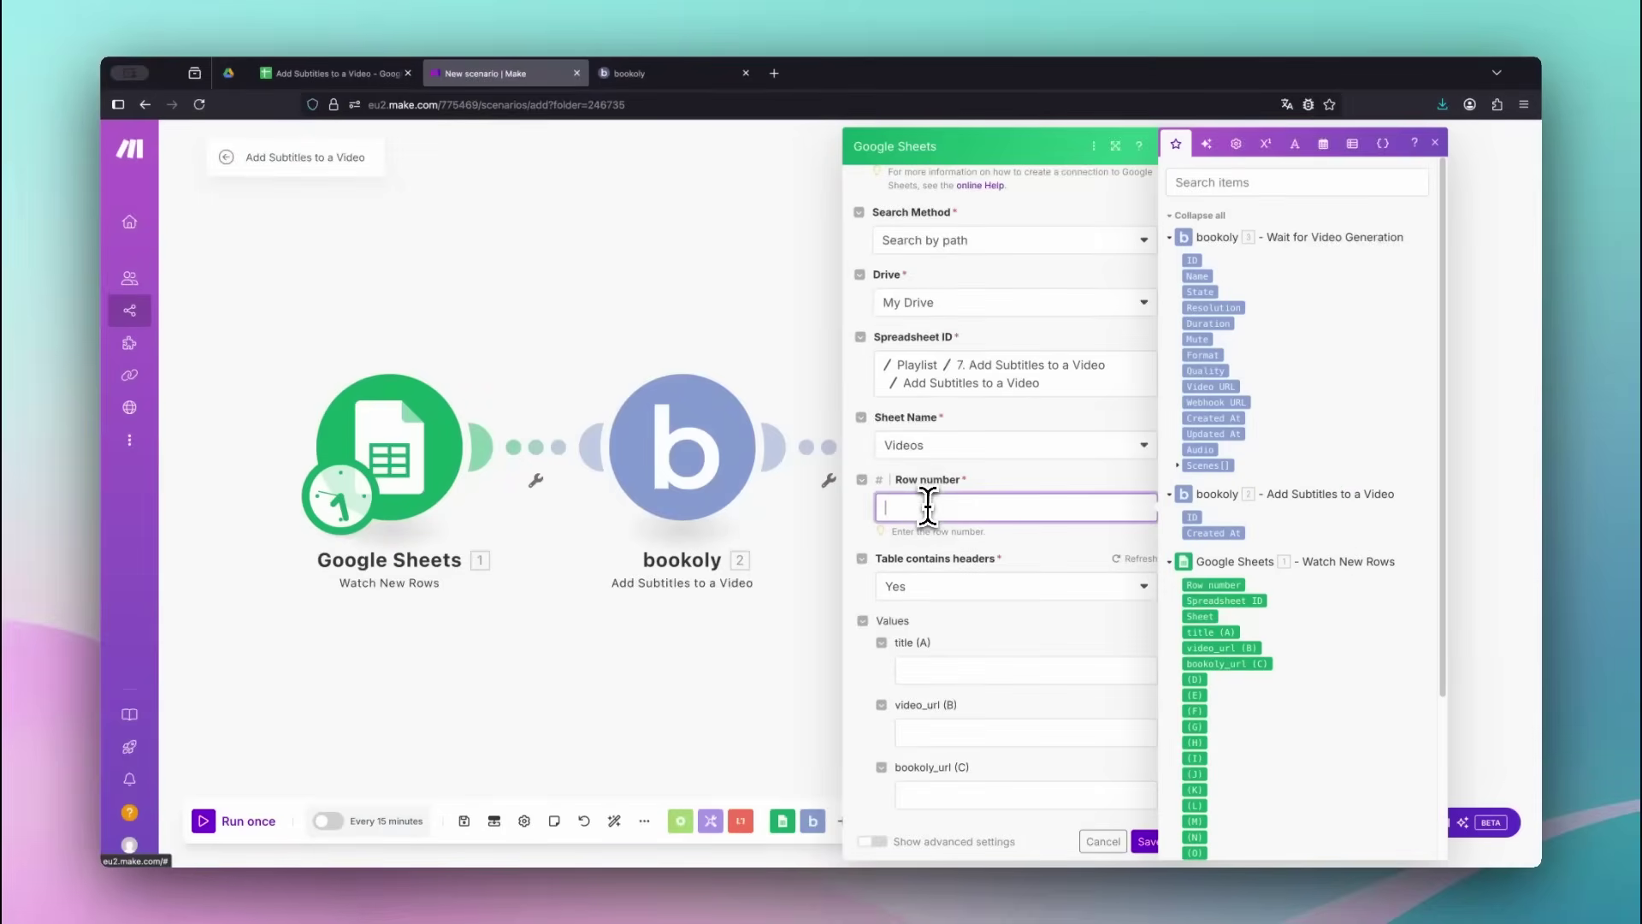
{"action": "left_click", "coordinate": [1202, 582]}
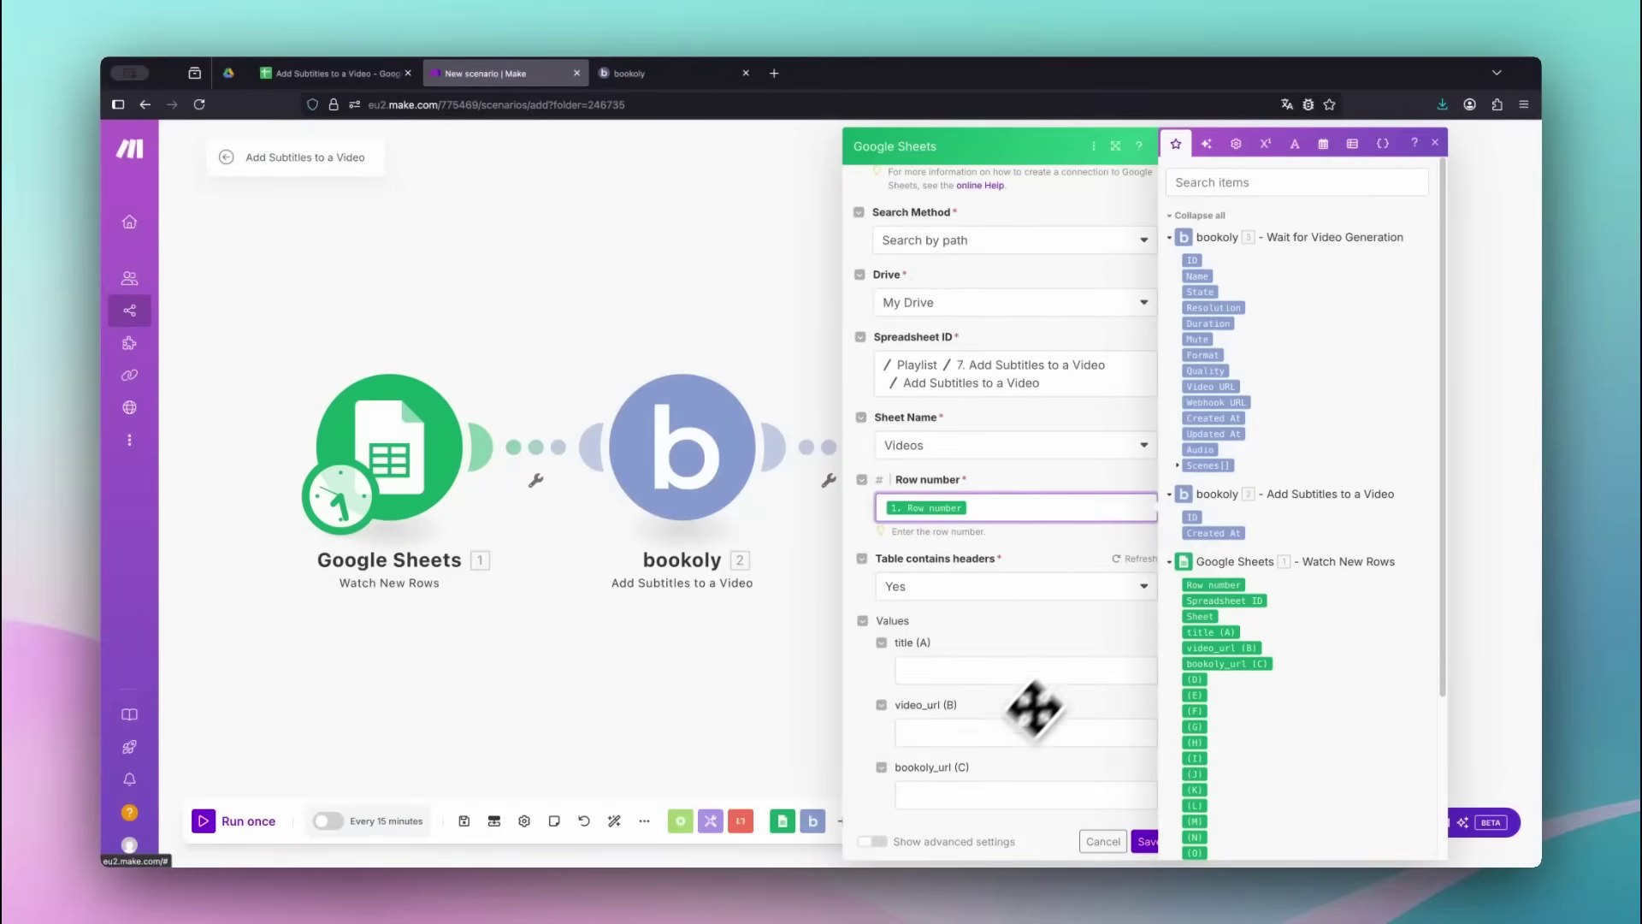
{"action": "left_click", "coordinate": [1001, 795]}
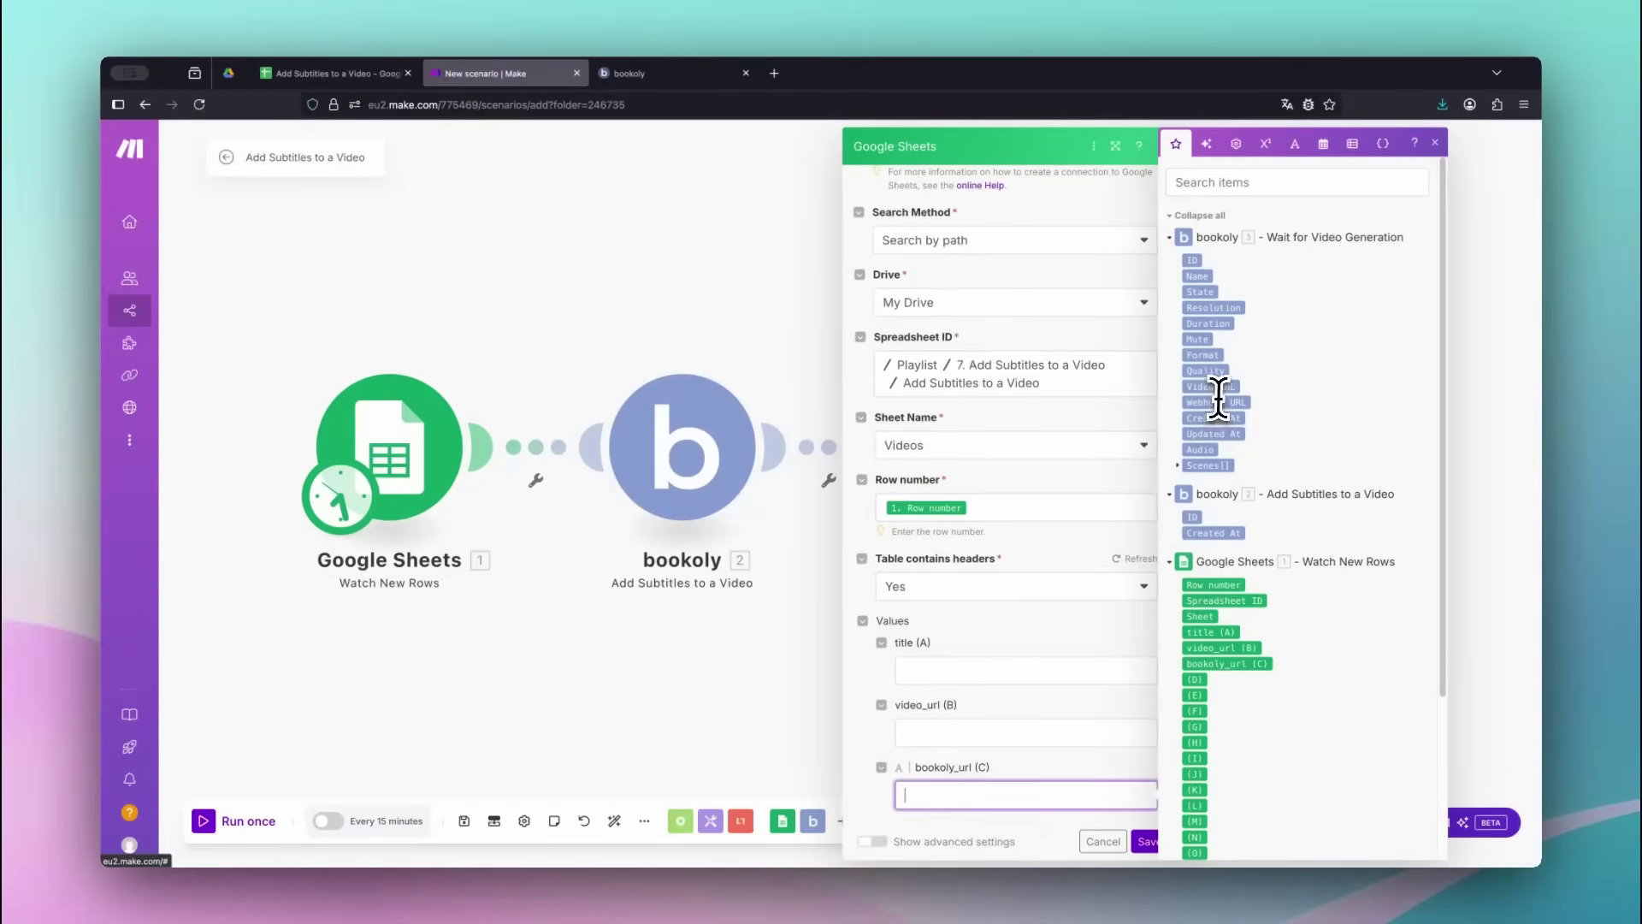
{"action": "left_click", "coordinate": [1212, 387]}
{"action": "left_click", "coordinate": [1145, 842]}
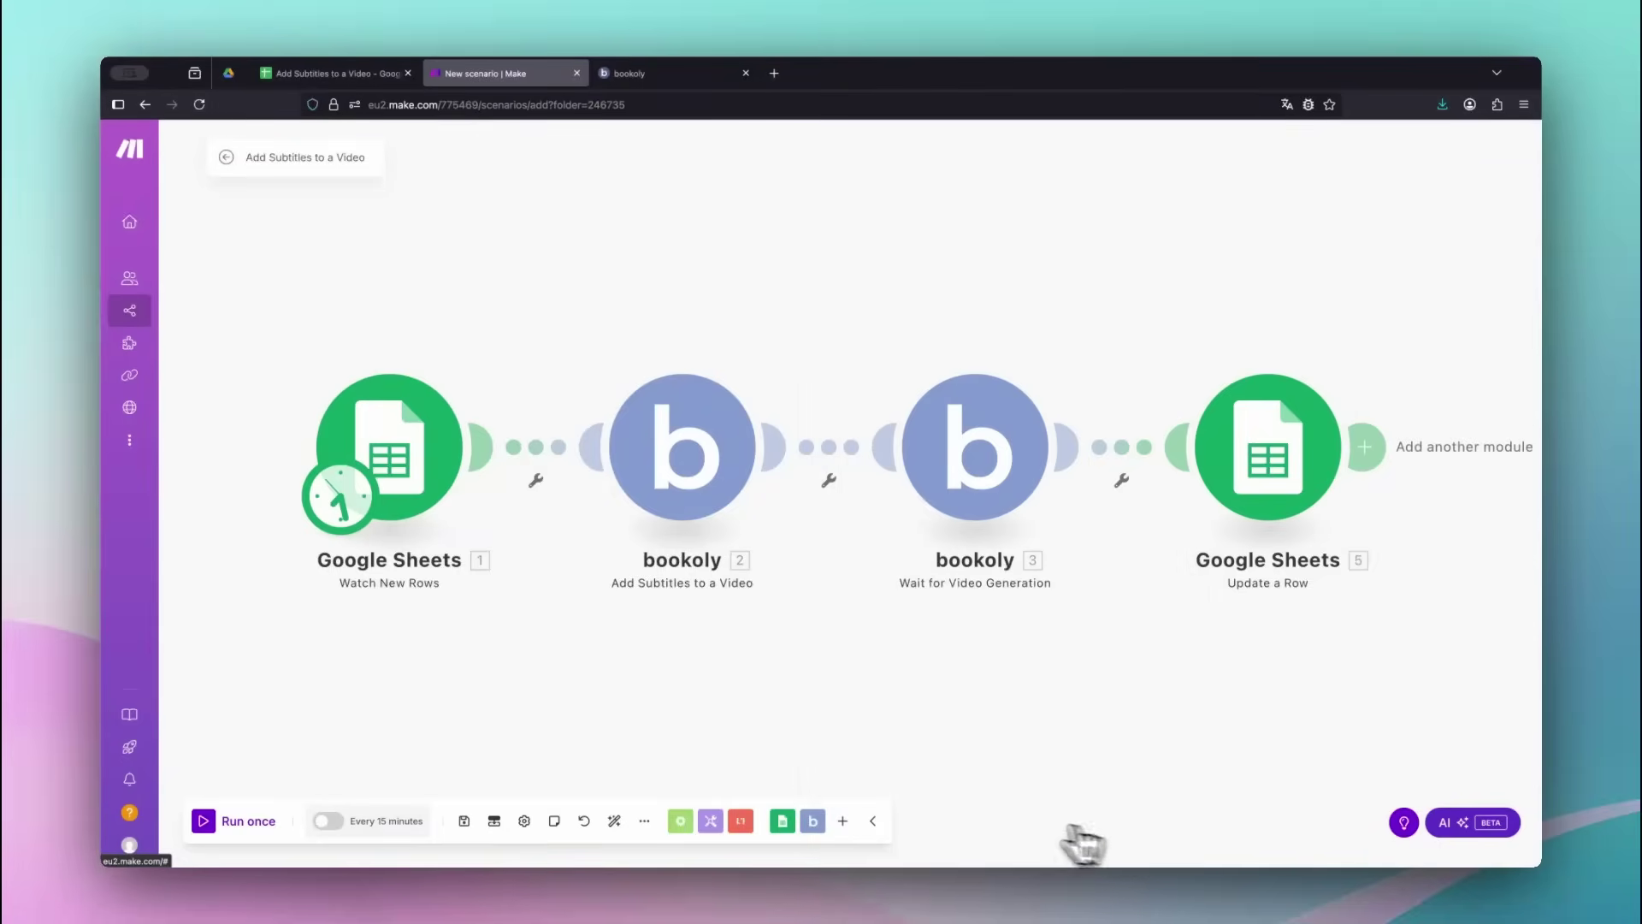
{"action": "left_click", "coordinate": [614, 822]}
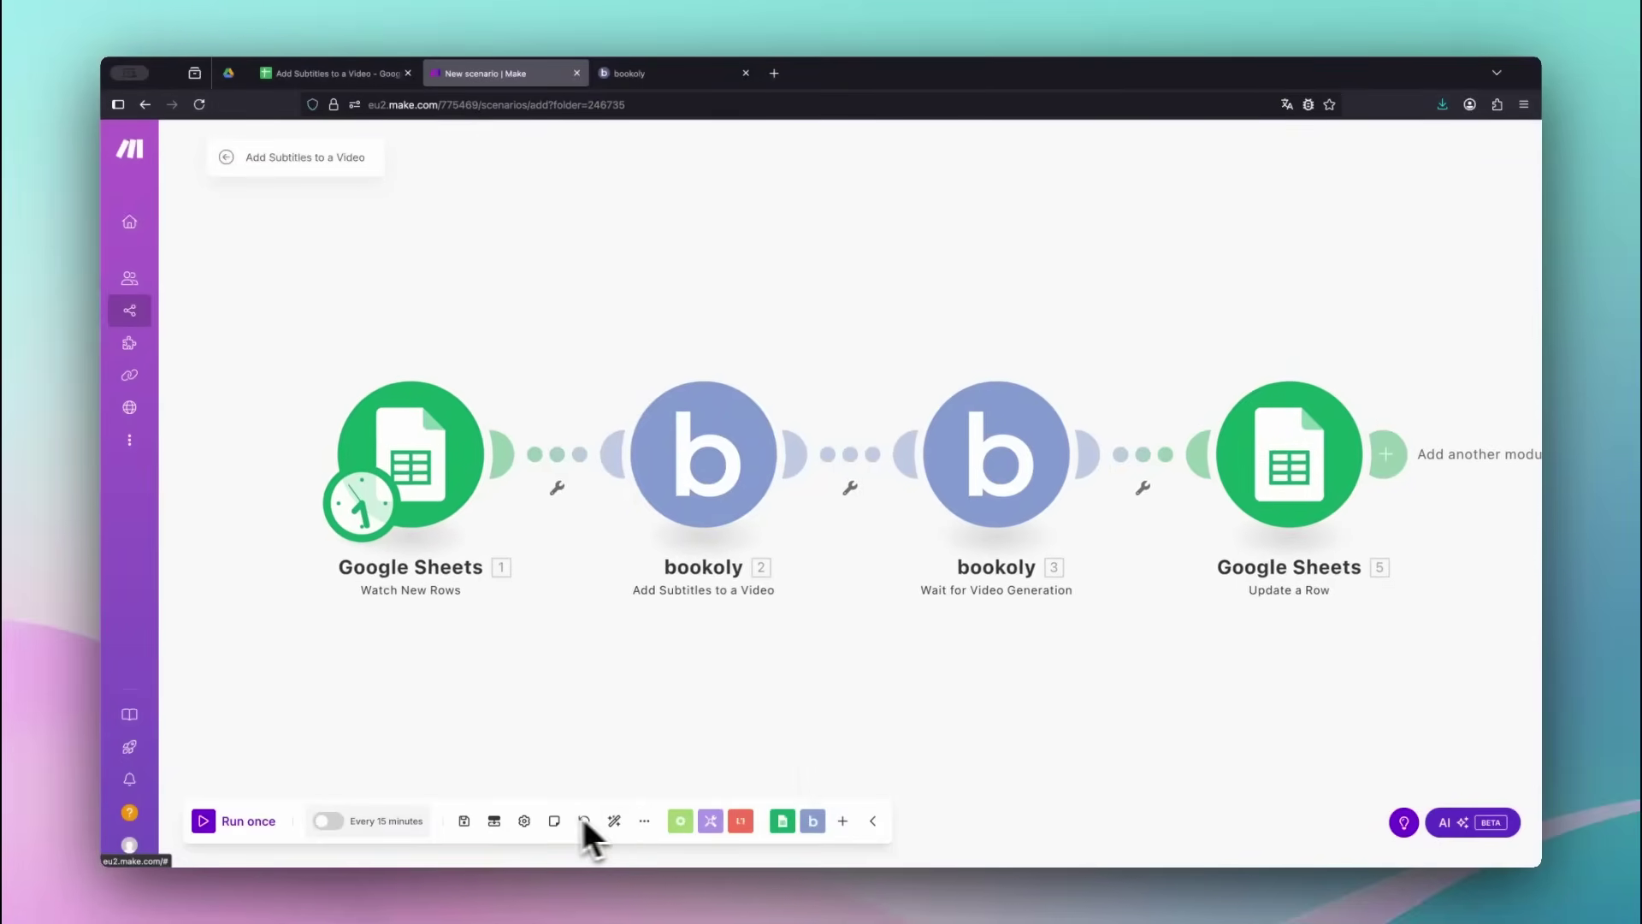
{"action": "left_click", "coordinate": [464, 821]}
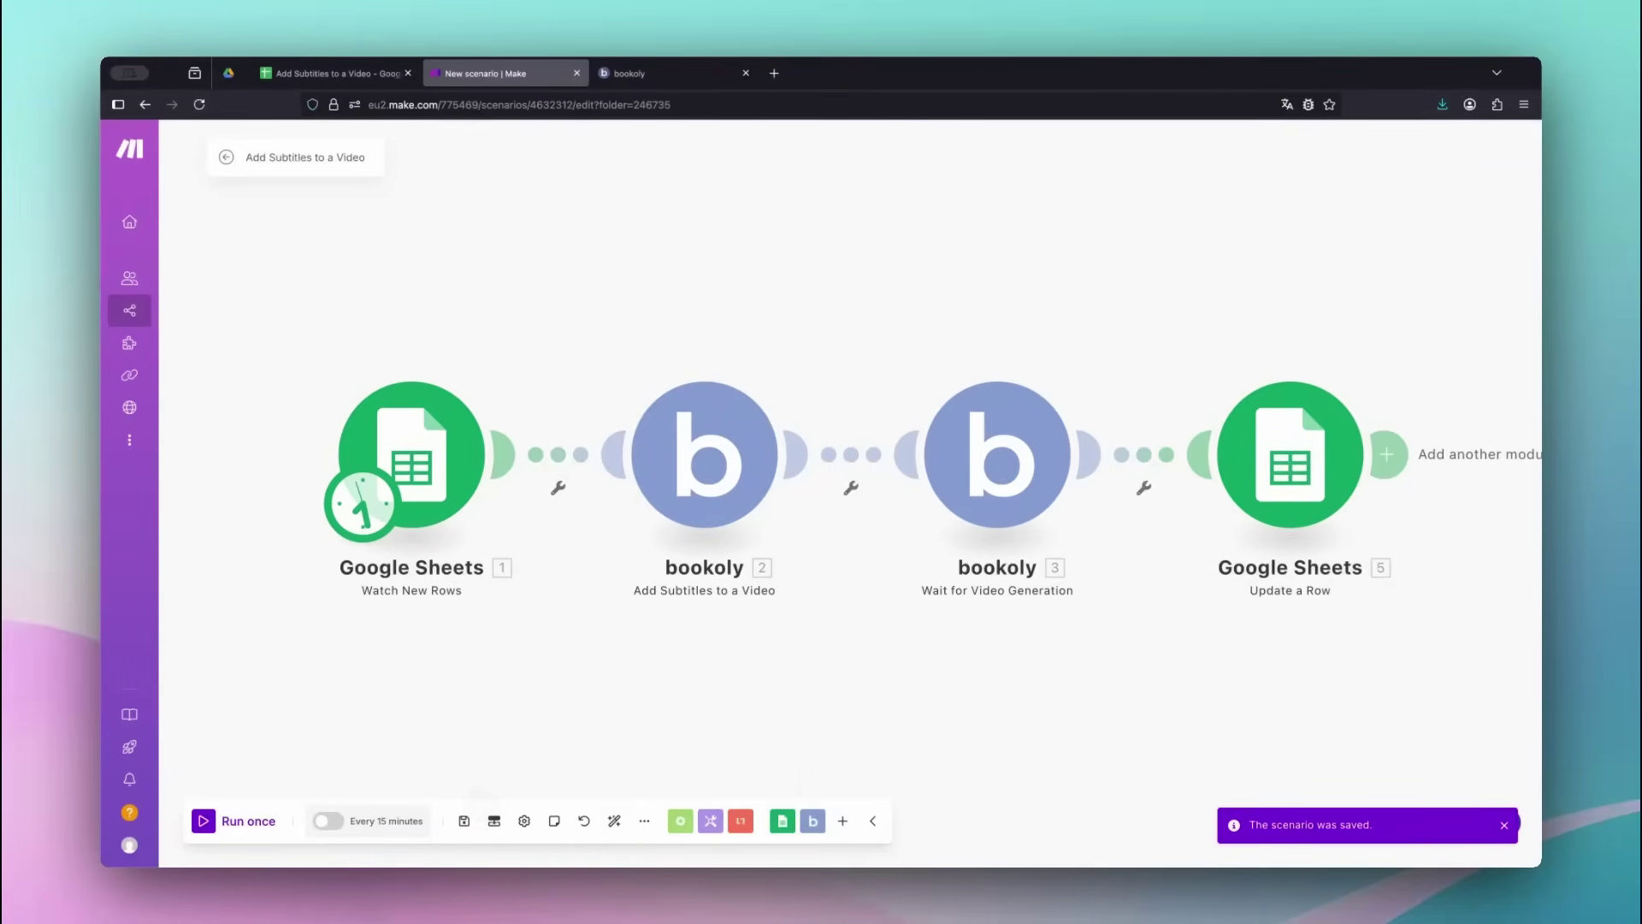
- Switch to the spreadsheet tab holding the video_url link
{"action": "key", "text": "ctrl+shift+Tab"}
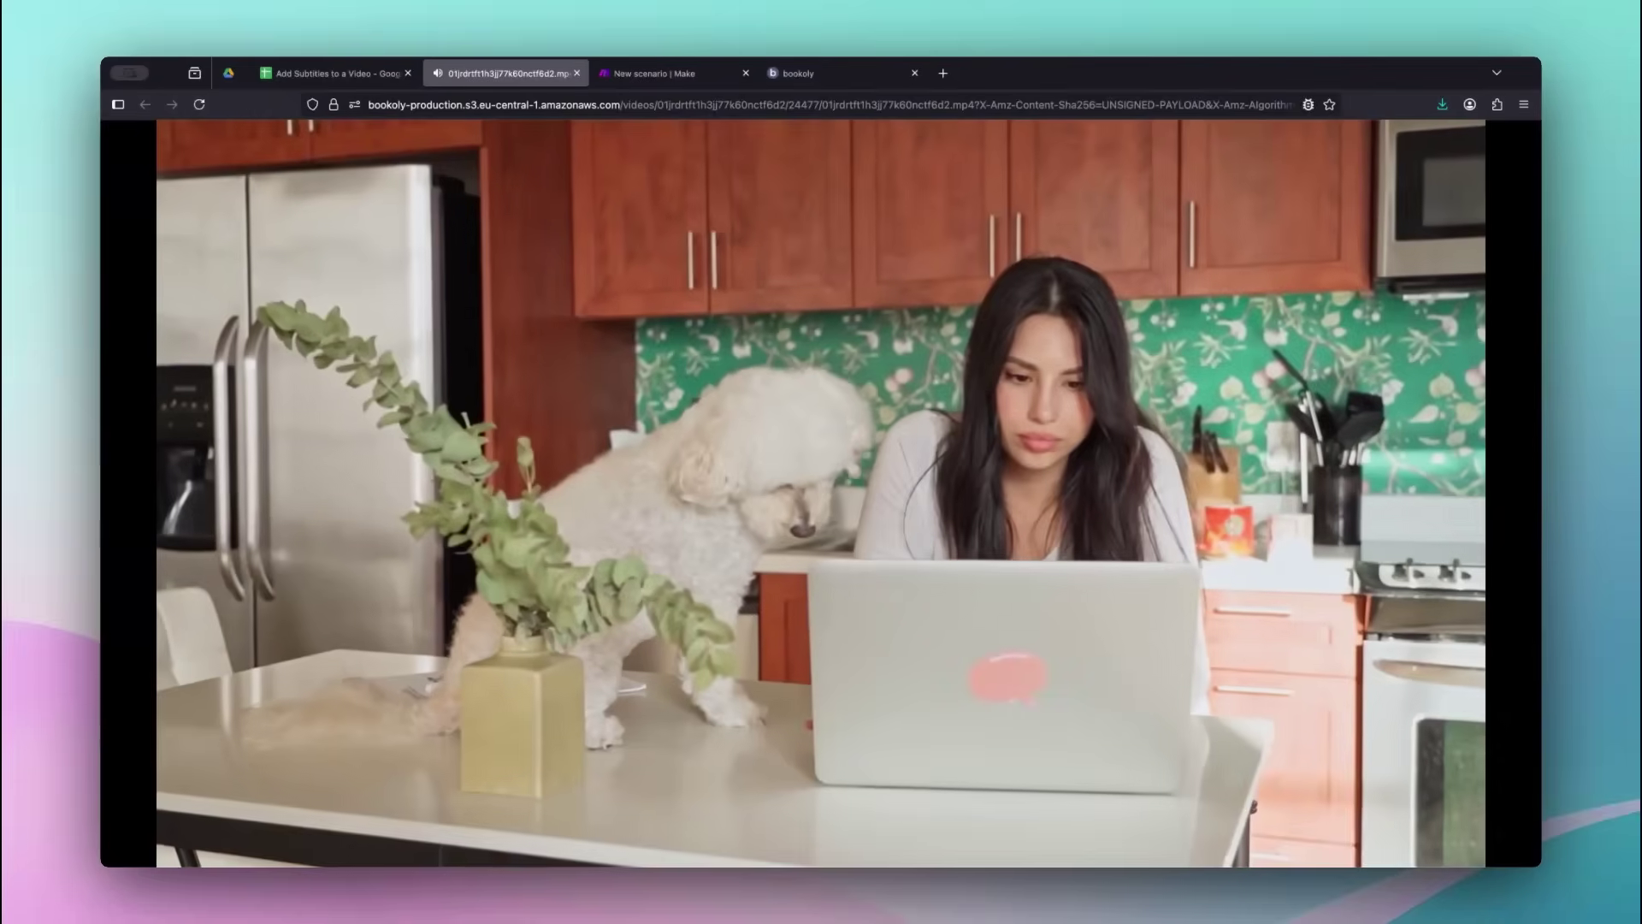
- Return to the Make.com scenario and run it once as a test
{"action": "key", "text": "ctrl+Tab"}
{"action": "left_click", "coordinate": [206, 827]}
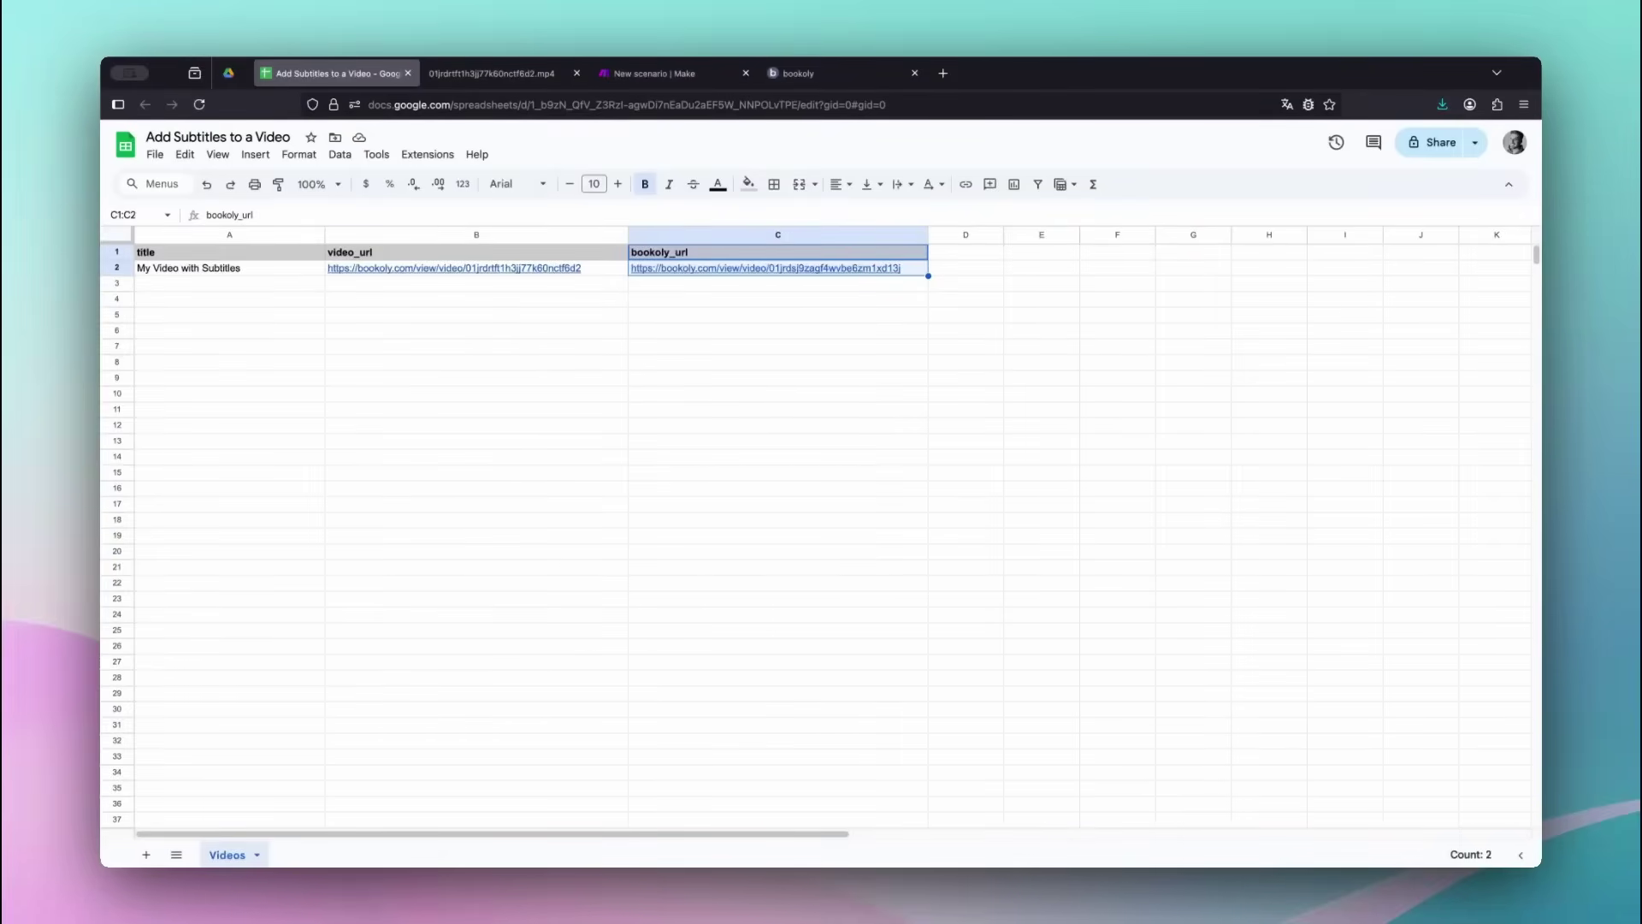
- In bookoly, highlight the My Video with Subtitles title and play the subtitled video
{"action": "key", "text": "super+4"}
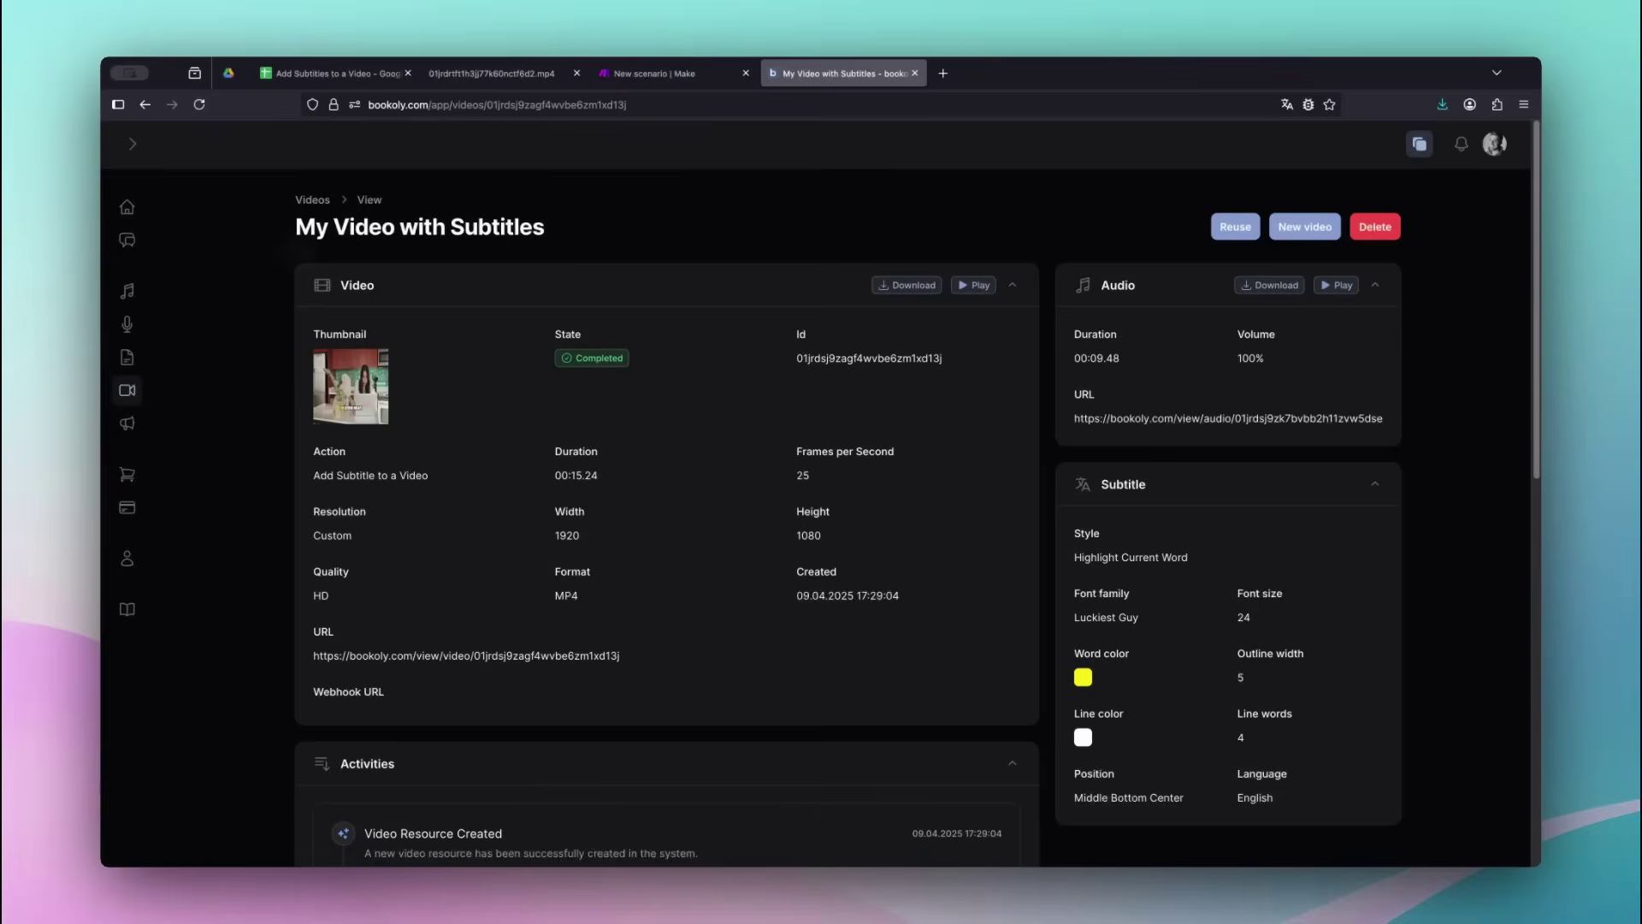
{"action": "left_click_drag", "start_coordinate": [297, 227], "coordinate": [570, 244]}
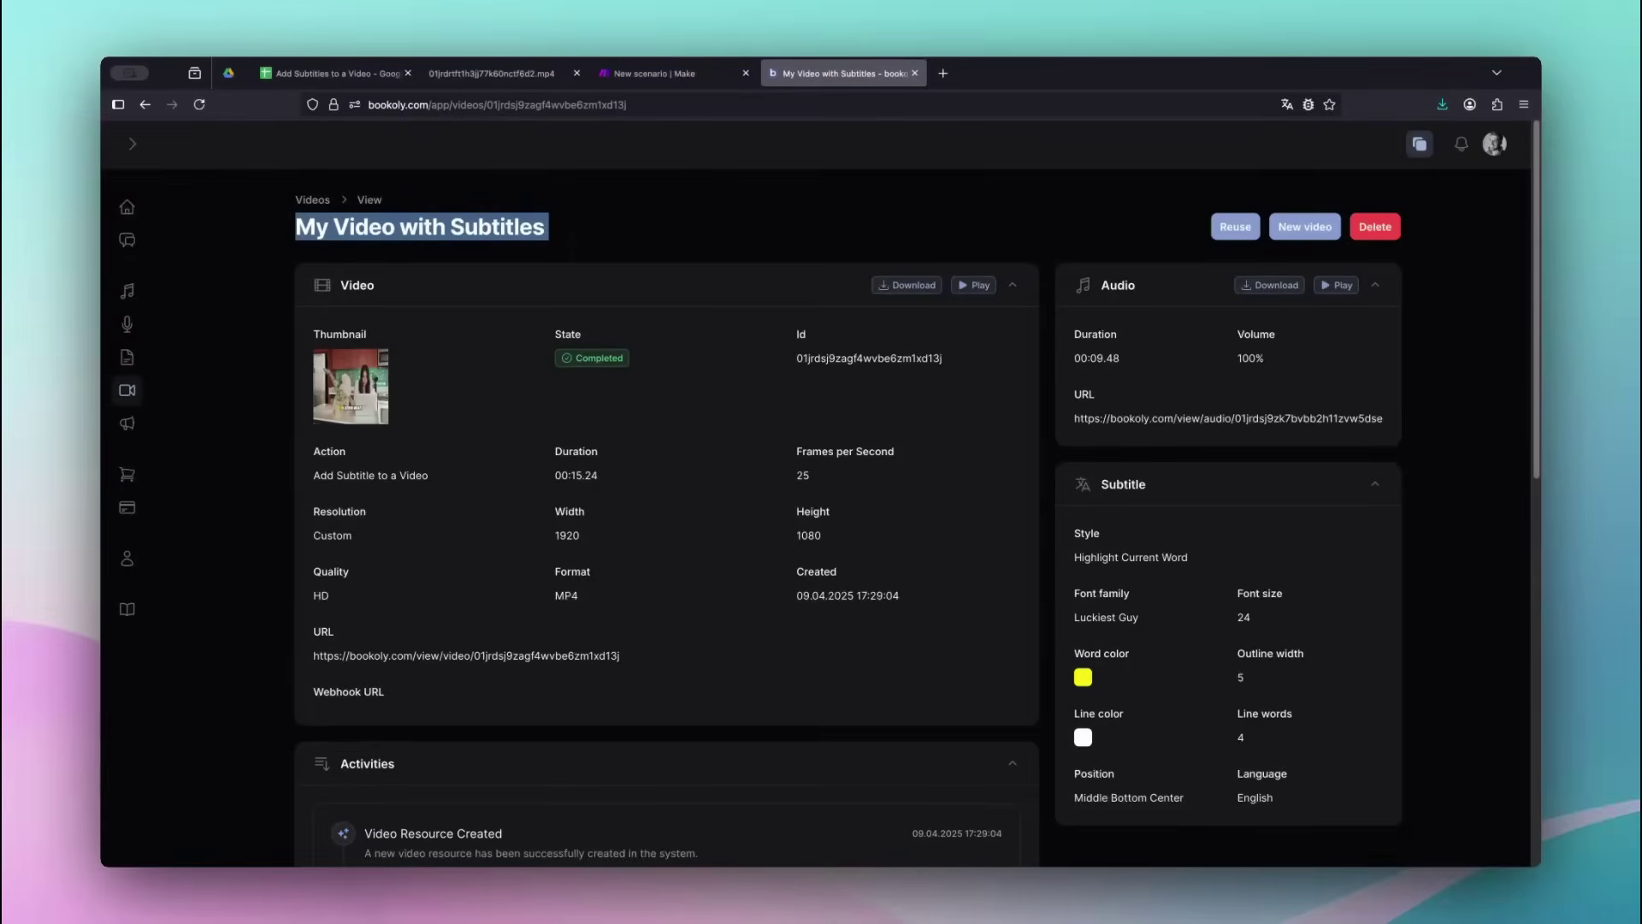
{"action": "left_click", "coordinate": [973, 285]}
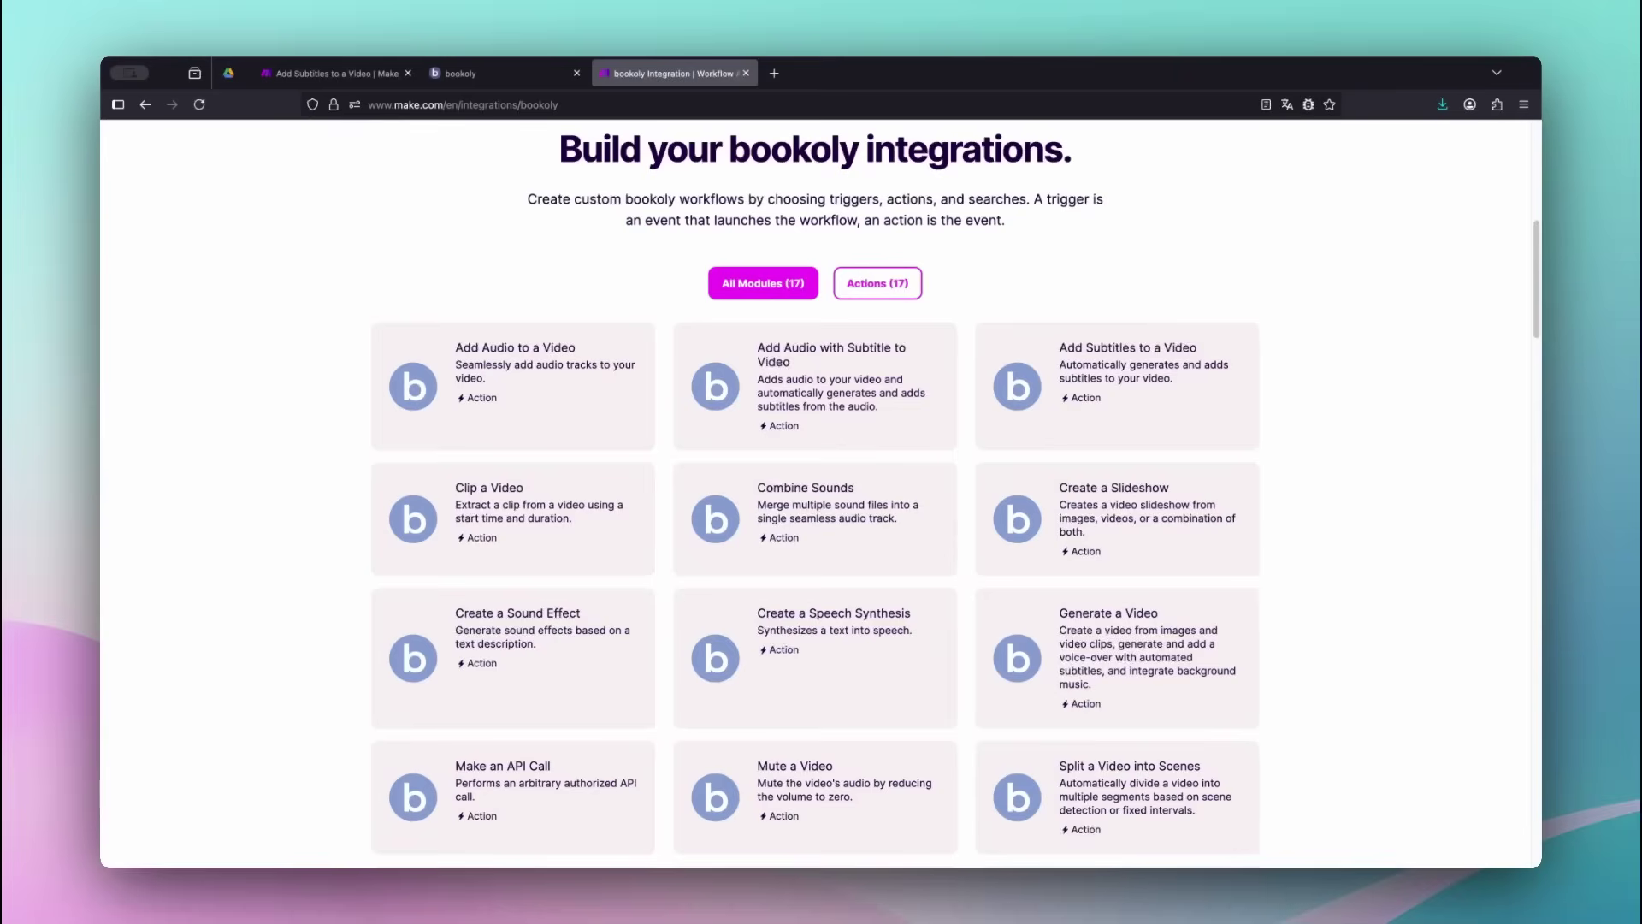
{"action": "left_click_drag", "start_coordinate": [1057, 767], "coordinate": [1199, 768]}
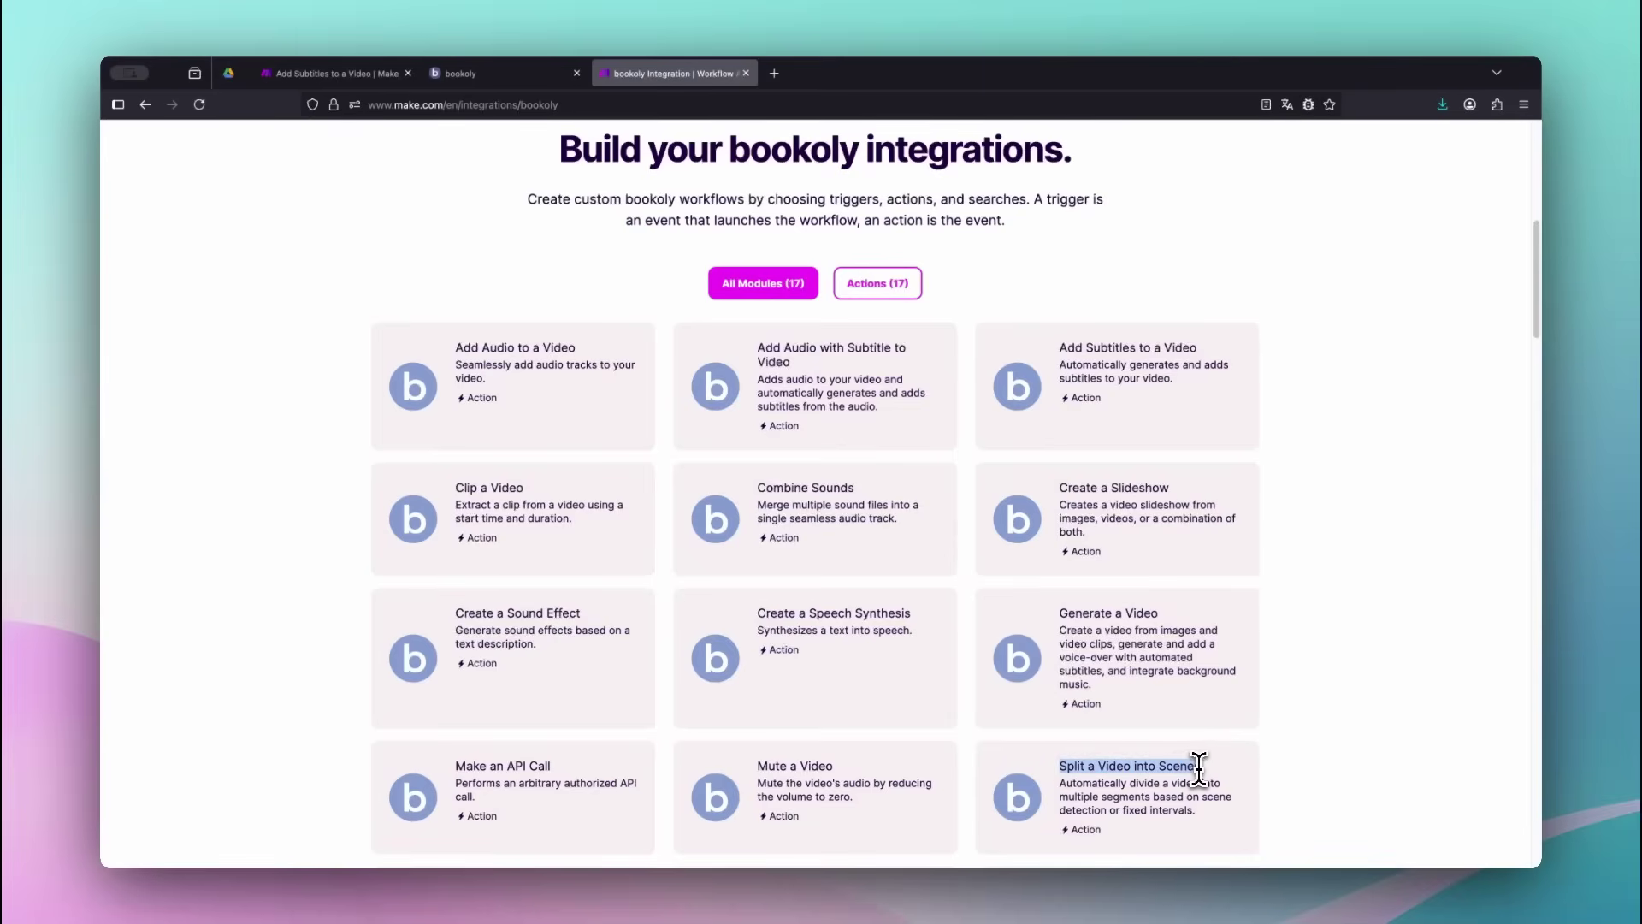